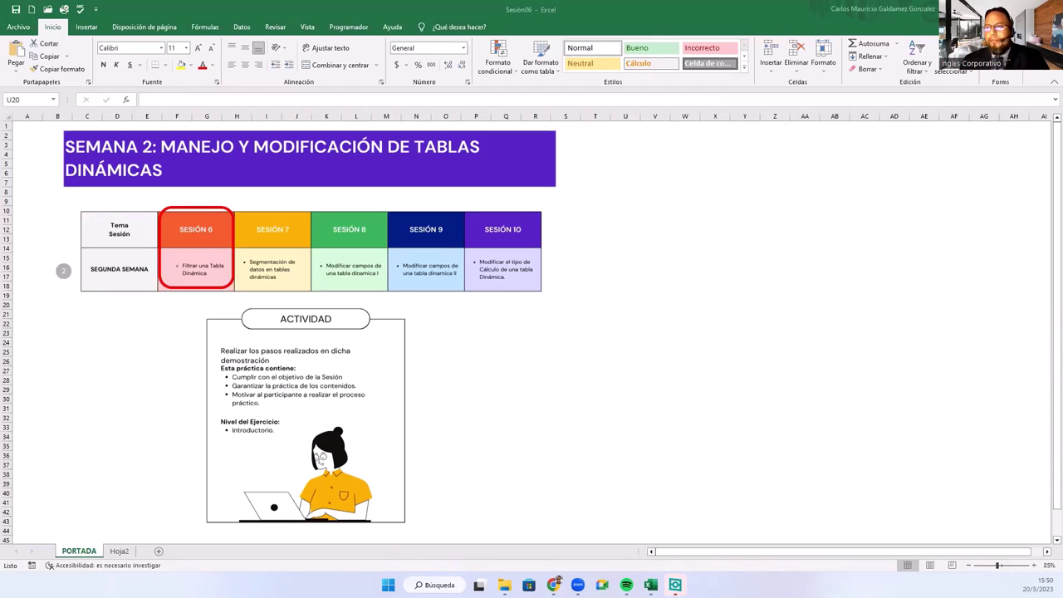
Switch to the Hoja2 sheet with the Vendedor, Producto, Precio and Mes sales table
left_click(119, 552)
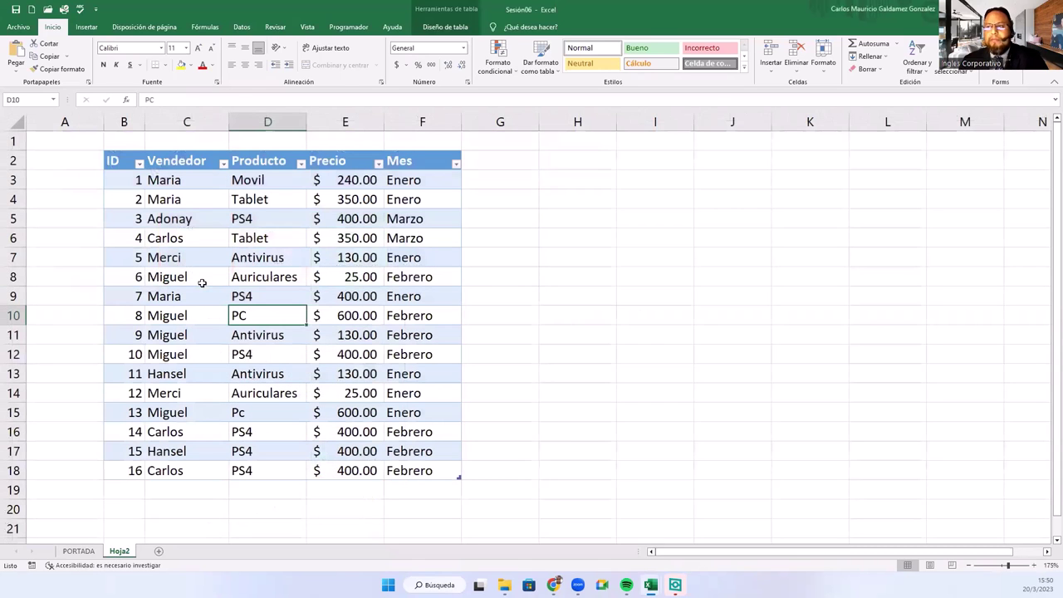
Select a cell in the Hoja2 sales table and show the Insertar ribbon commands
left_click(202, 283)
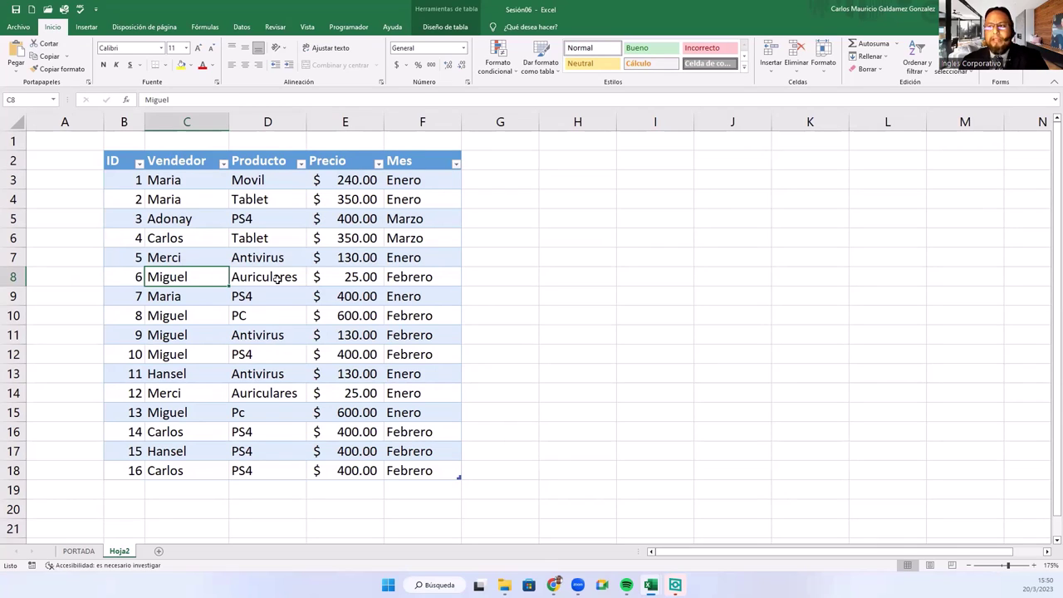
left_click(88, 27)
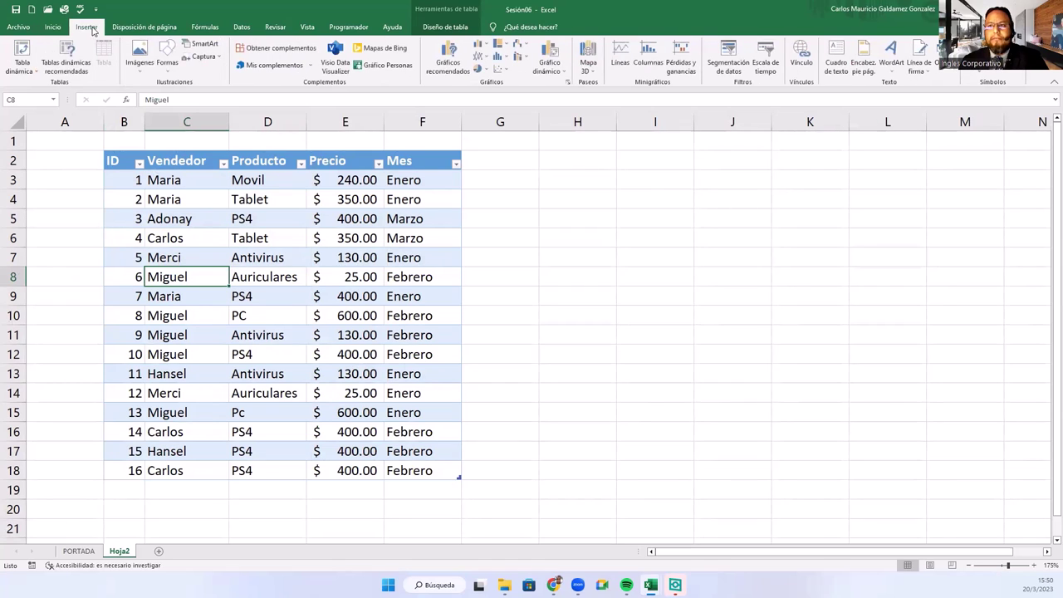
Insert a pivot table from Tabla2 onto a new worksheet, Hoja1
left_click(23, 52)
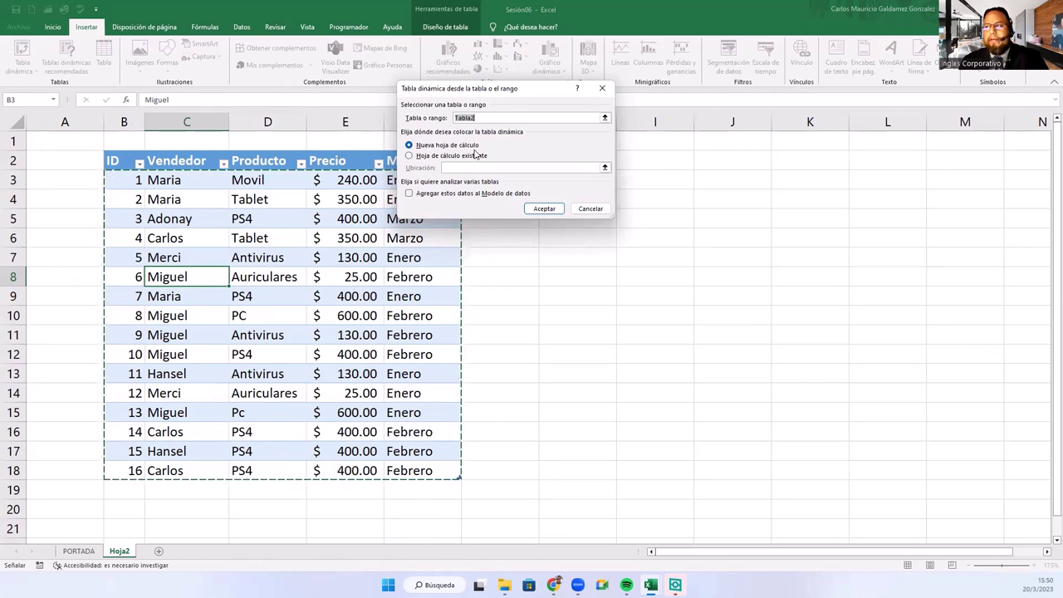
left_click(533, 209)
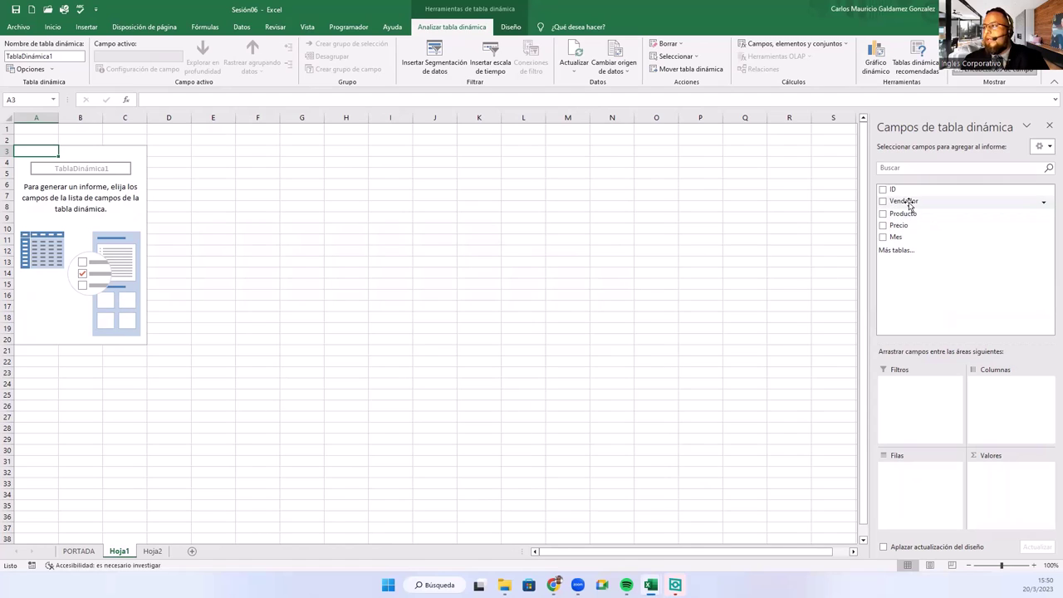
Put Vendedor in Filas, Producto in Columnas and Precio in Valores, then select the value cells
left_click_drag(907, 204, 920, 482)
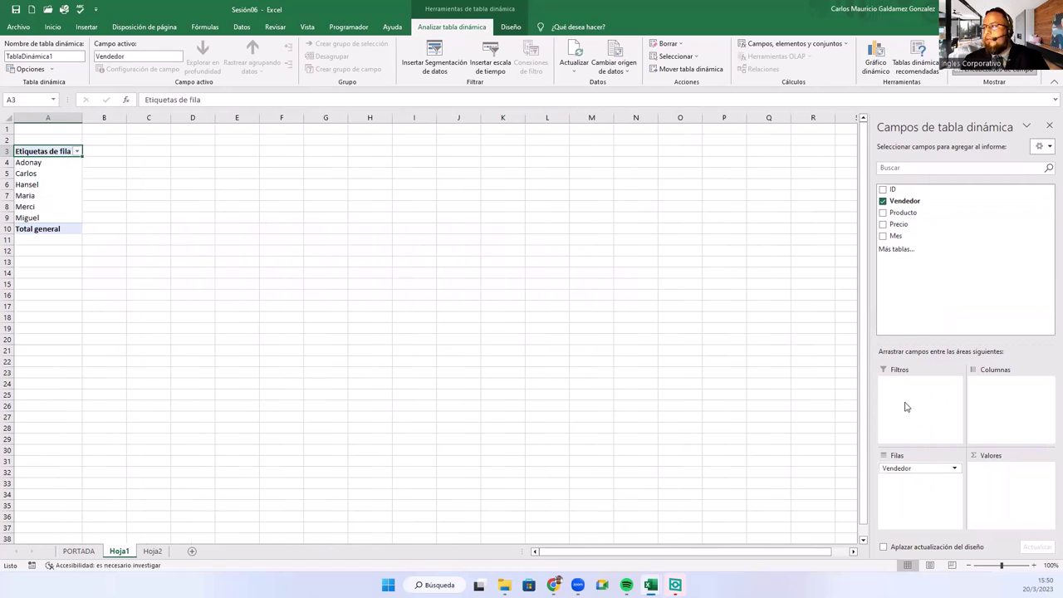
left_click_drag(903, 213, 1002, 407)
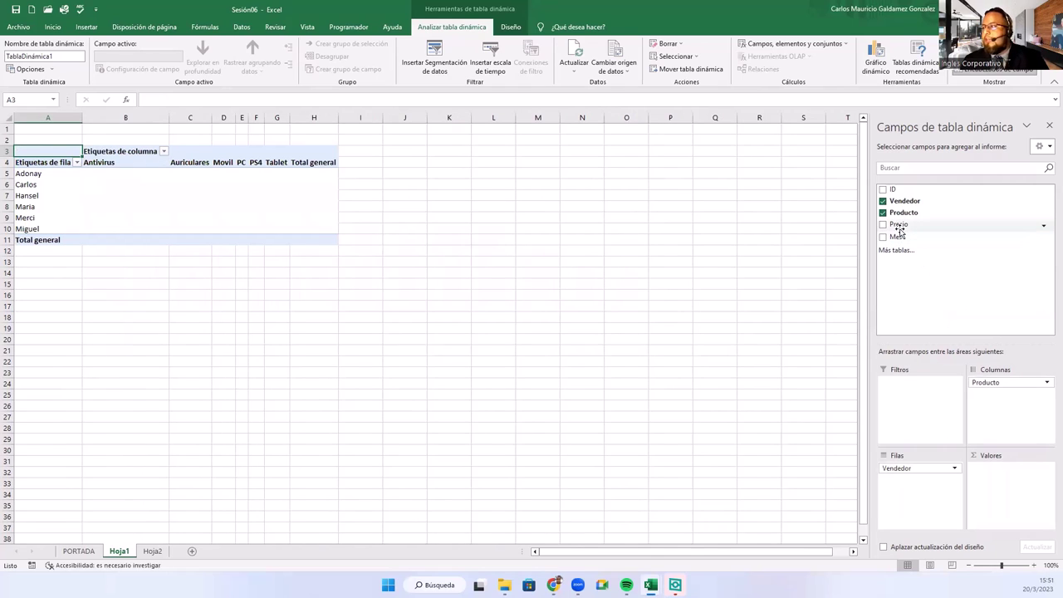
mouse_move(900, 225)
left_mouse_down()
mouse_move(961, 333)
mouse_move(1005, 482)
left_mouse_up()
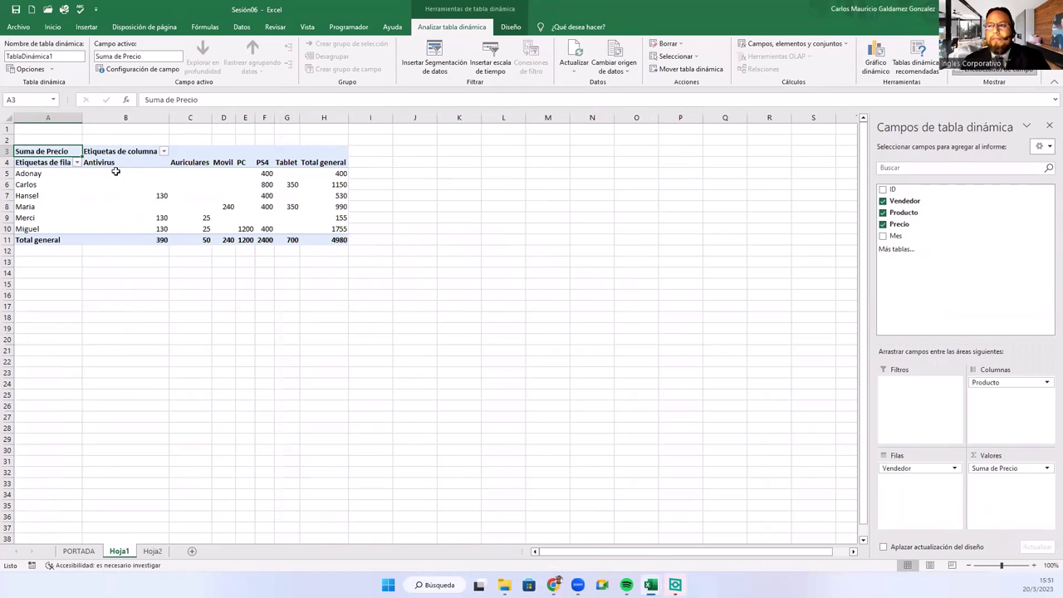
left_click_drag(114, 171, 324, 242)
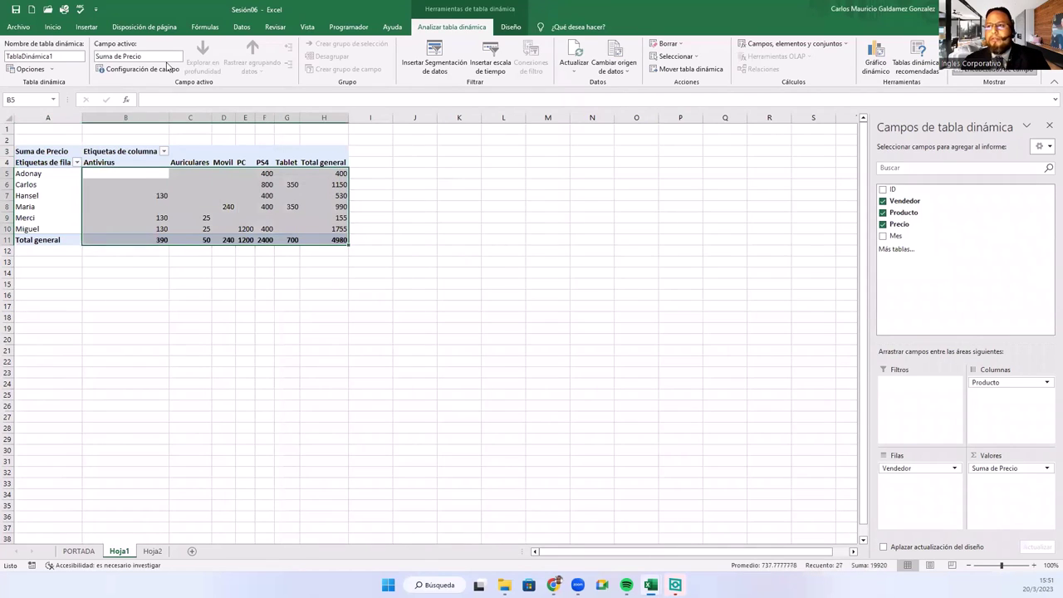
Apply the Contabilidad accounting number format to the pivot's Precio sums
left_click(53, 27)
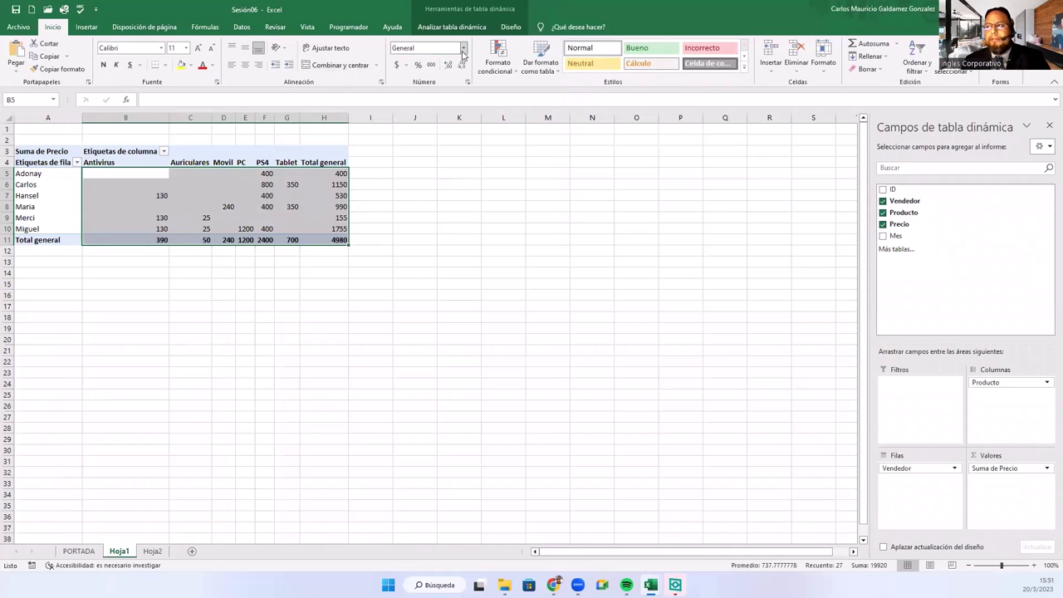
left_click(463, 48)
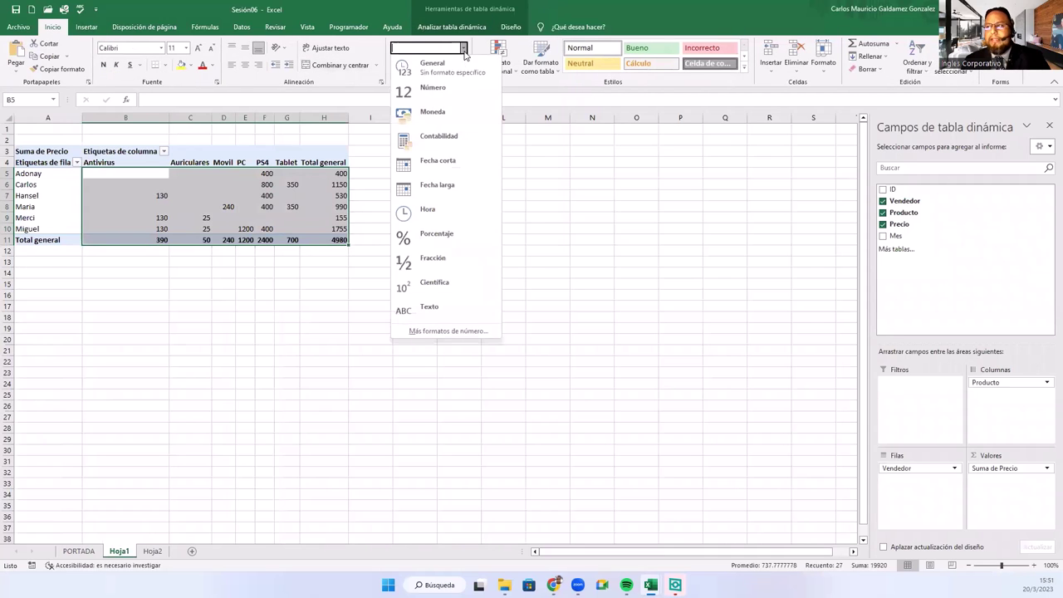
left_click(442, 138)
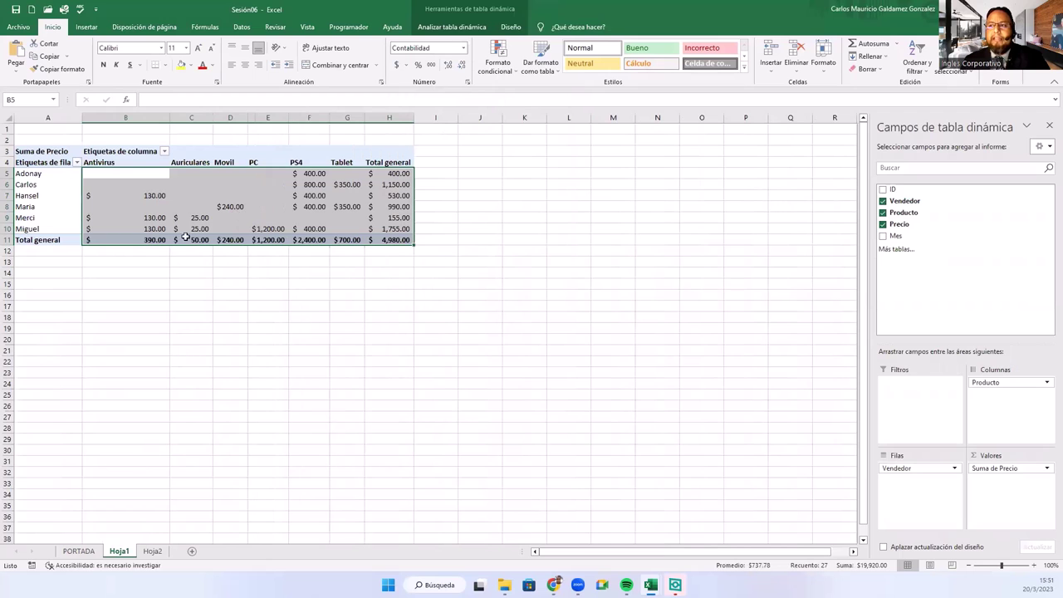
Compare the Precio total on Hoja2 against the pivot values on Hoja1
left_click(90, 552)
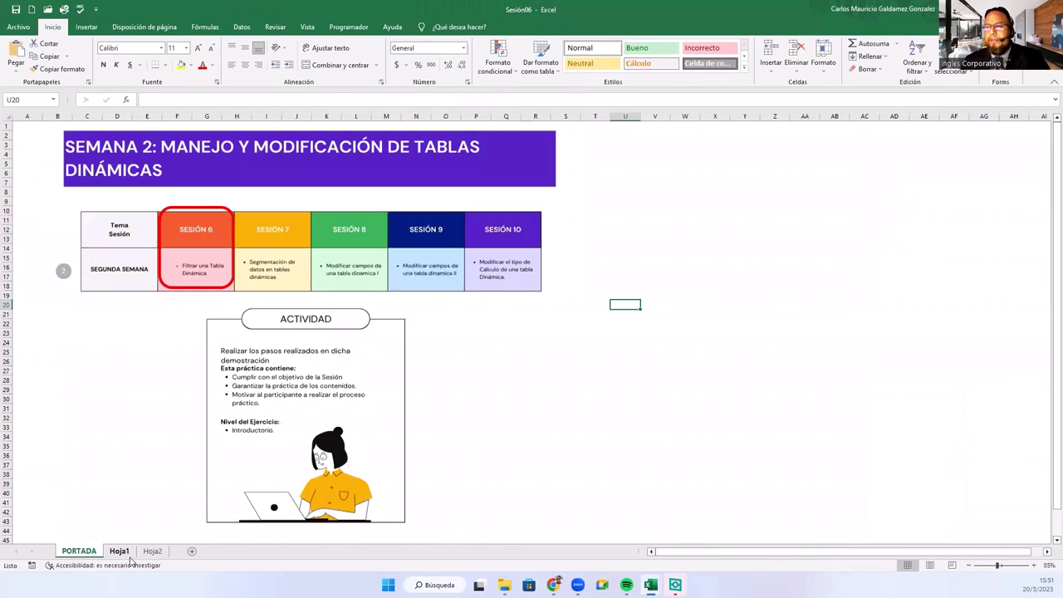
left_click(152, 551)
left_click_drag(349, 180, 357, 470)
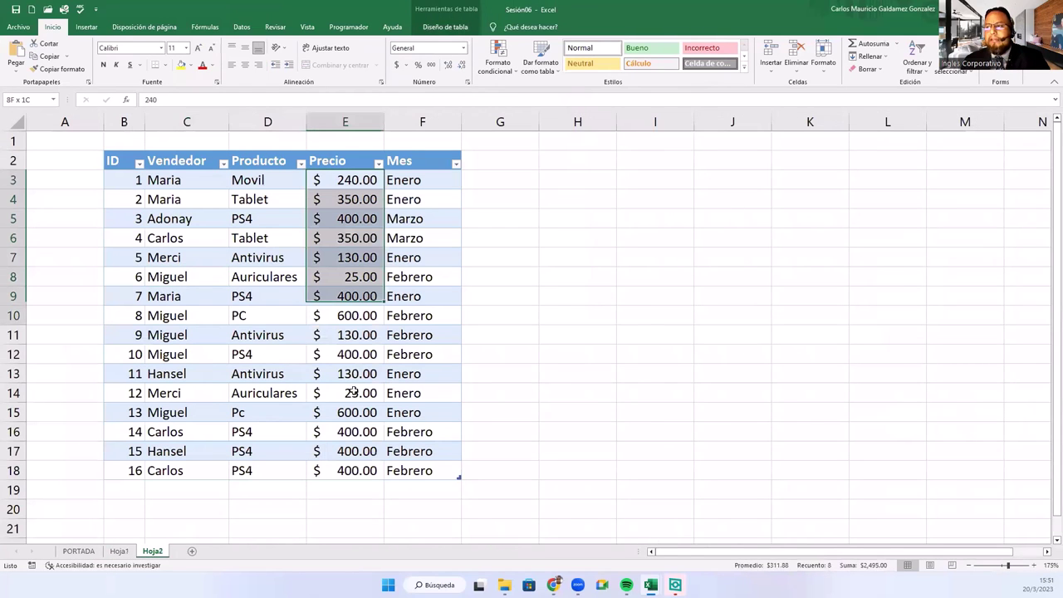
left_click(119, 551)
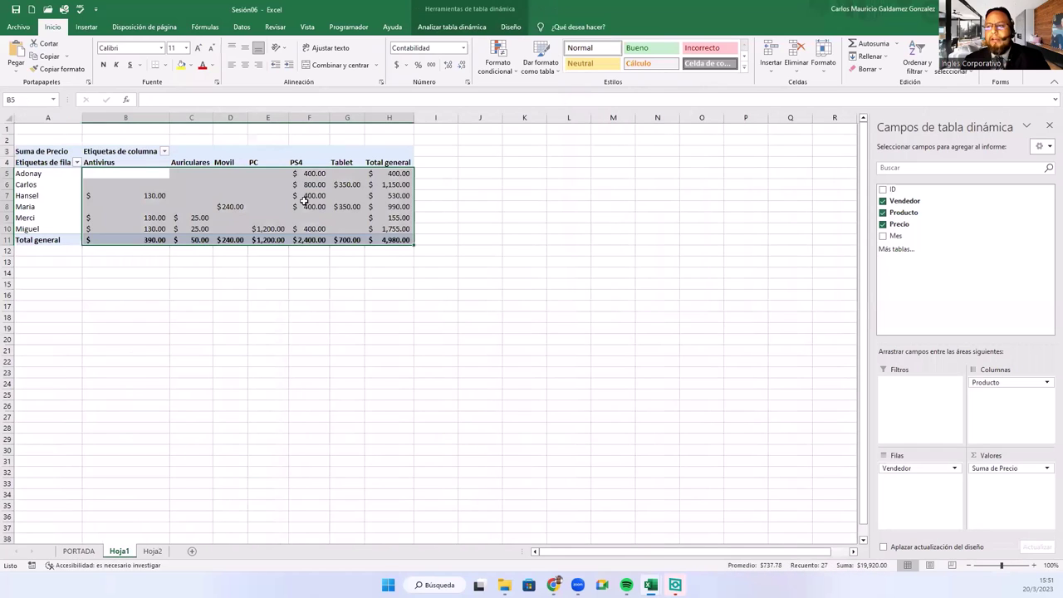
left_click(224, 197)
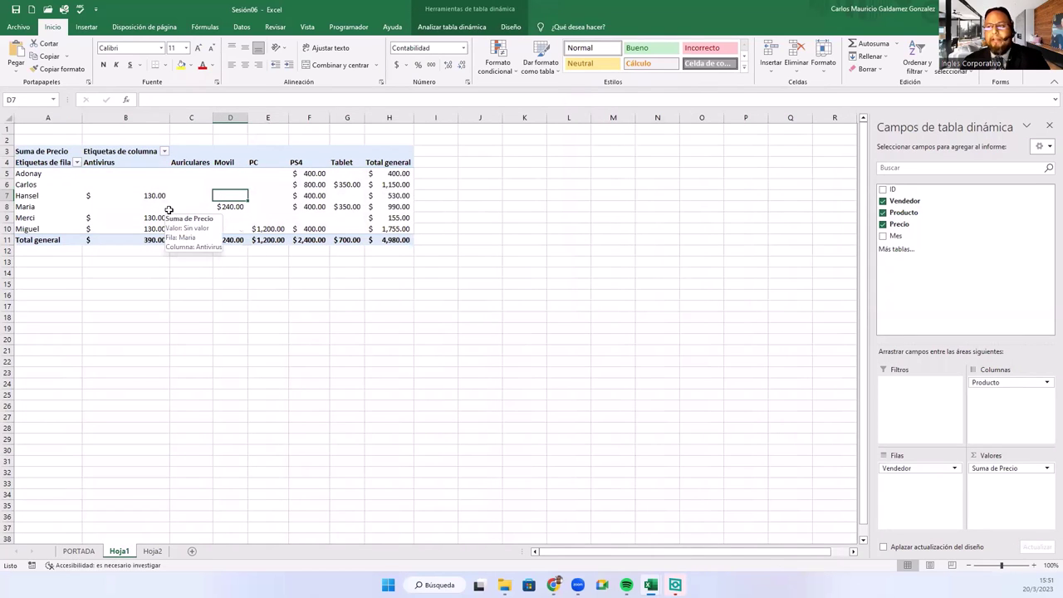
left_click_drag(122, 178, 377, 232)
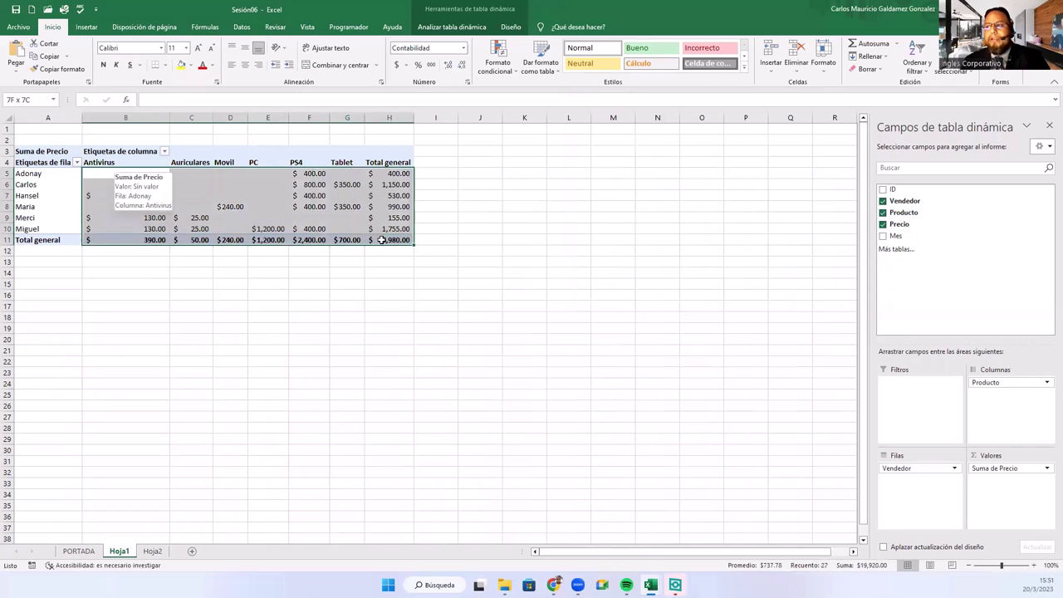
left_click(295, 219)
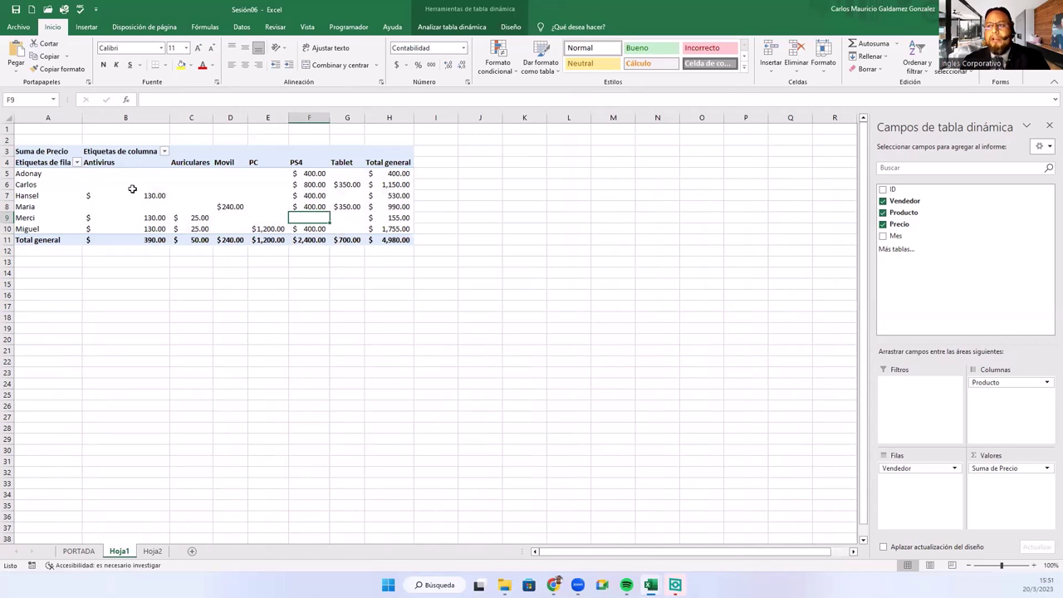
Filter the pivot's Vendedor rows to show only Adonay
left_click(77, 164)
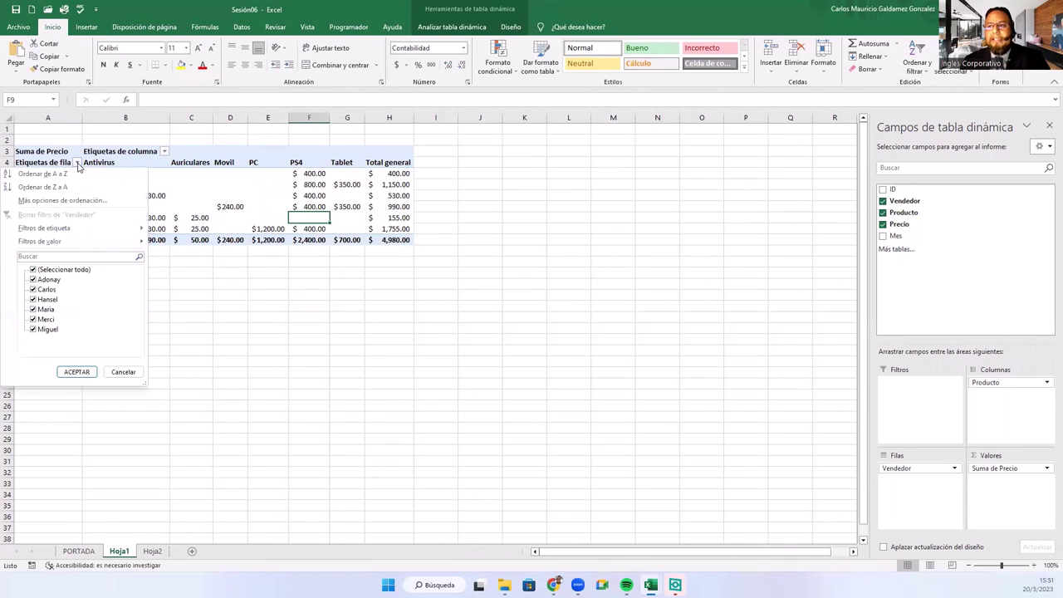
left_click(56, 270)
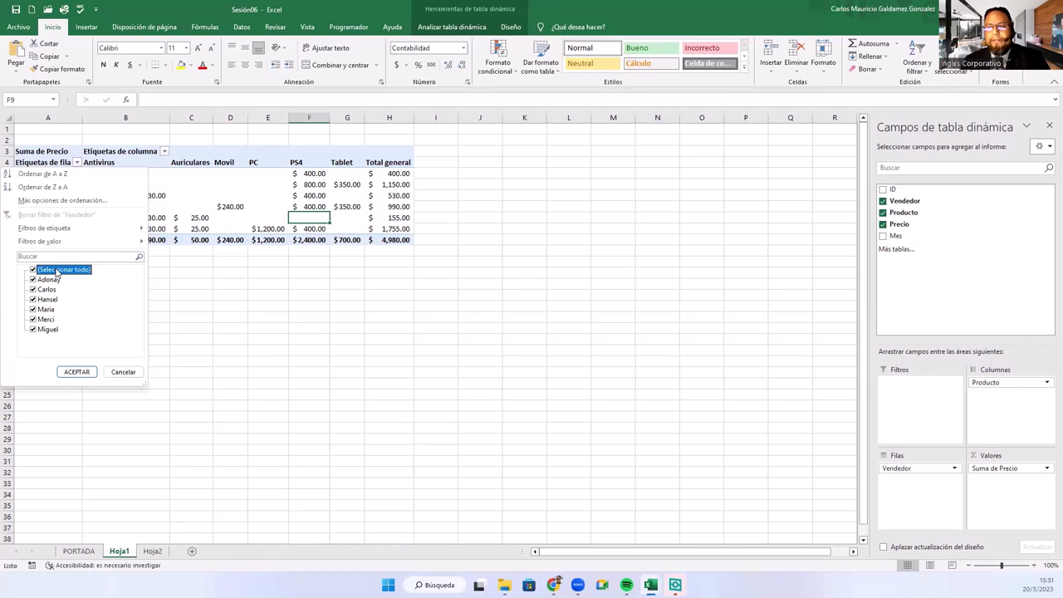
key("Return")
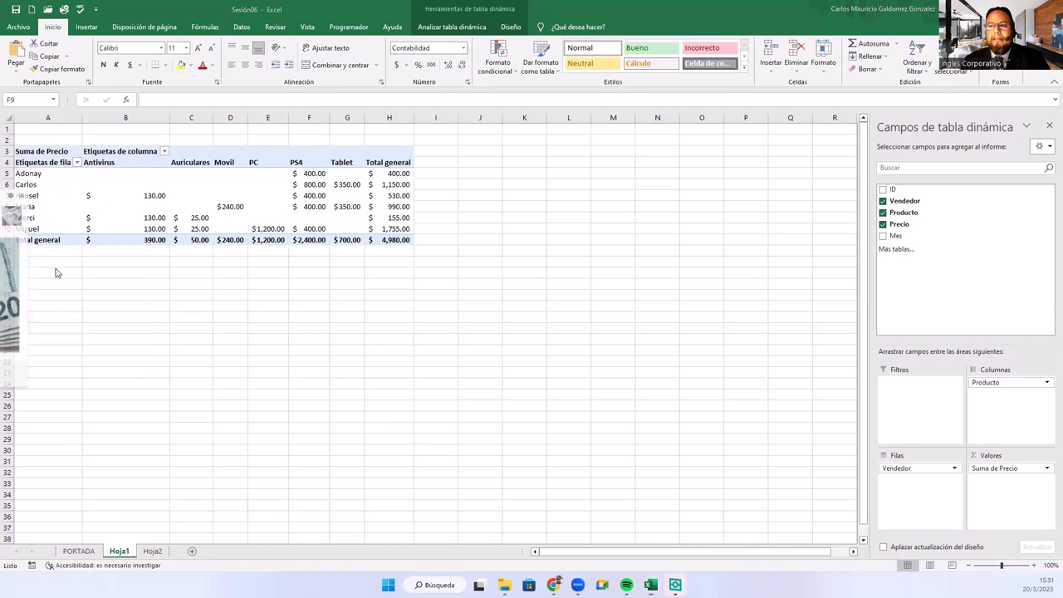
key("ctrl+w")
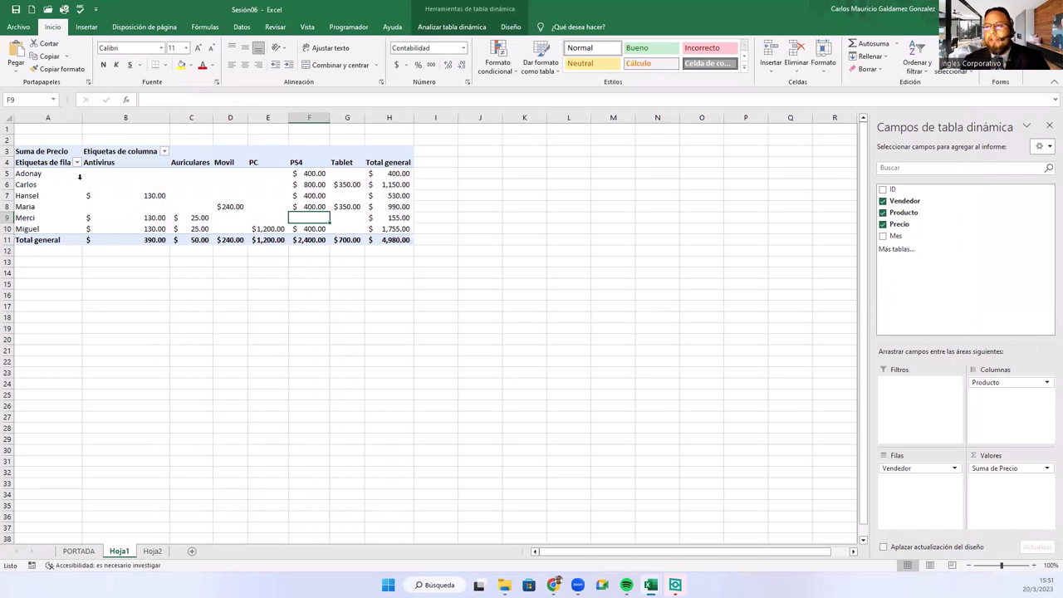
left_click(78, 163)
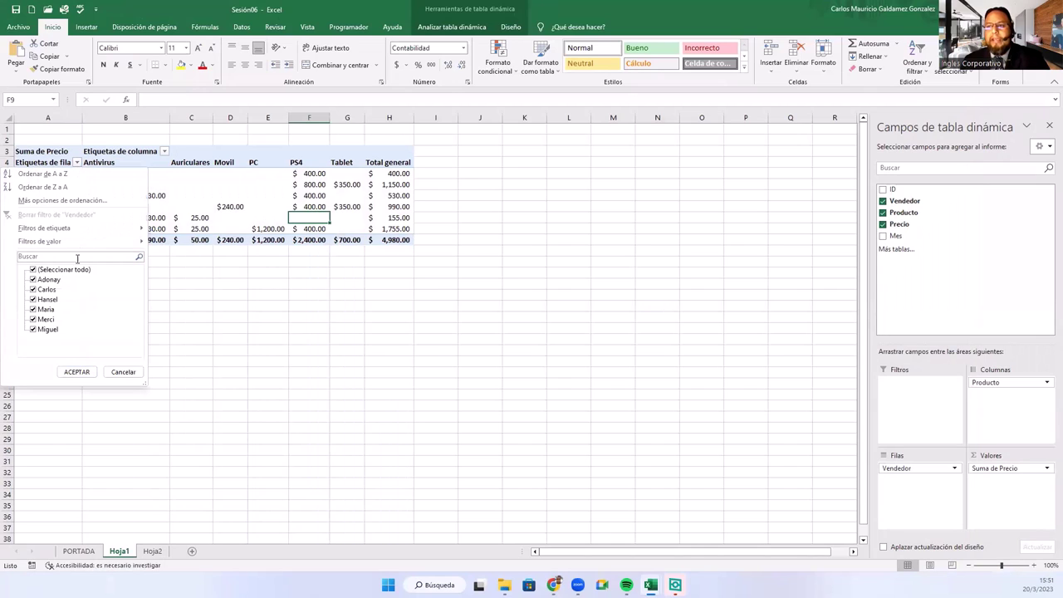
left_click(33, 270)
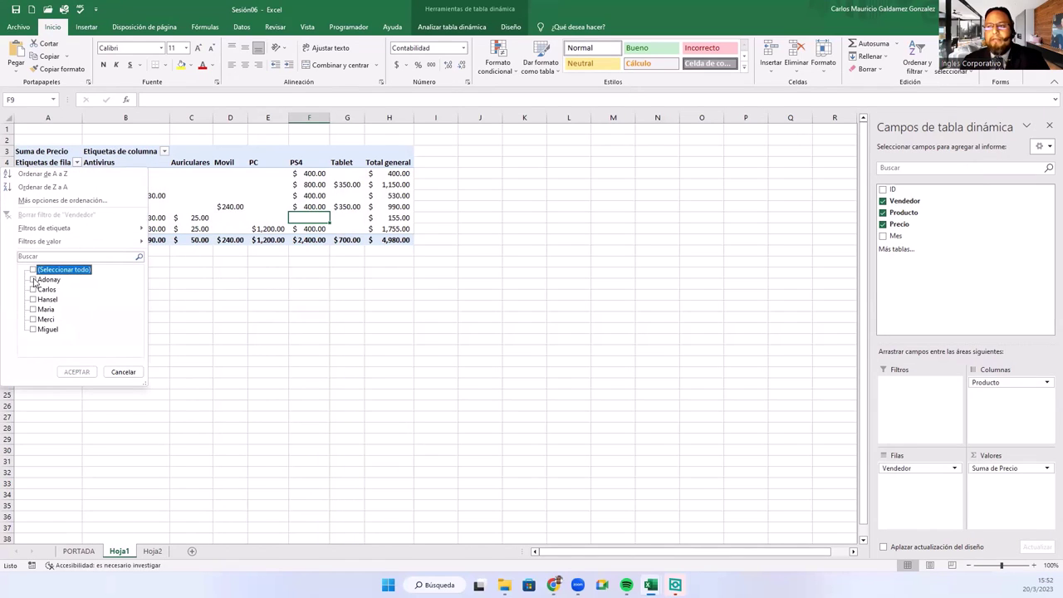
left_click(34, 279)
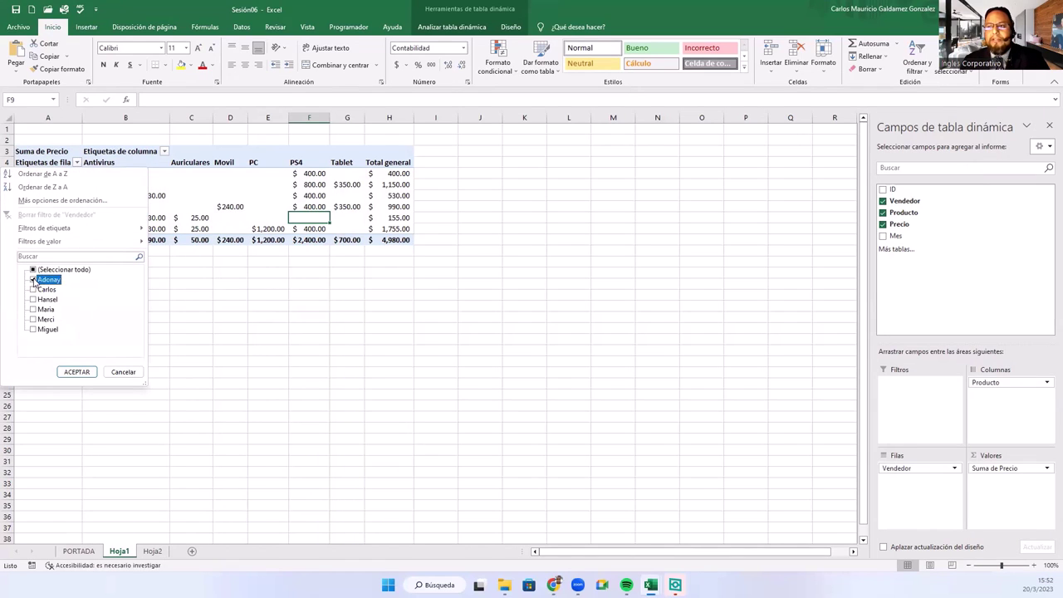
left_click(74, 373)
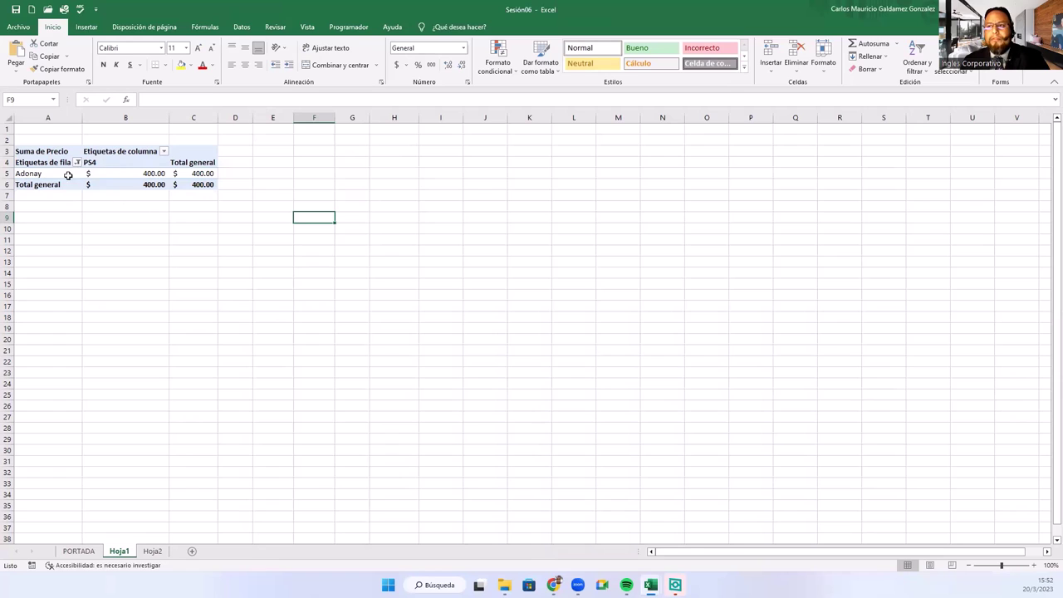
Change the seller filter to show only Carlos
left_click(77, 162)
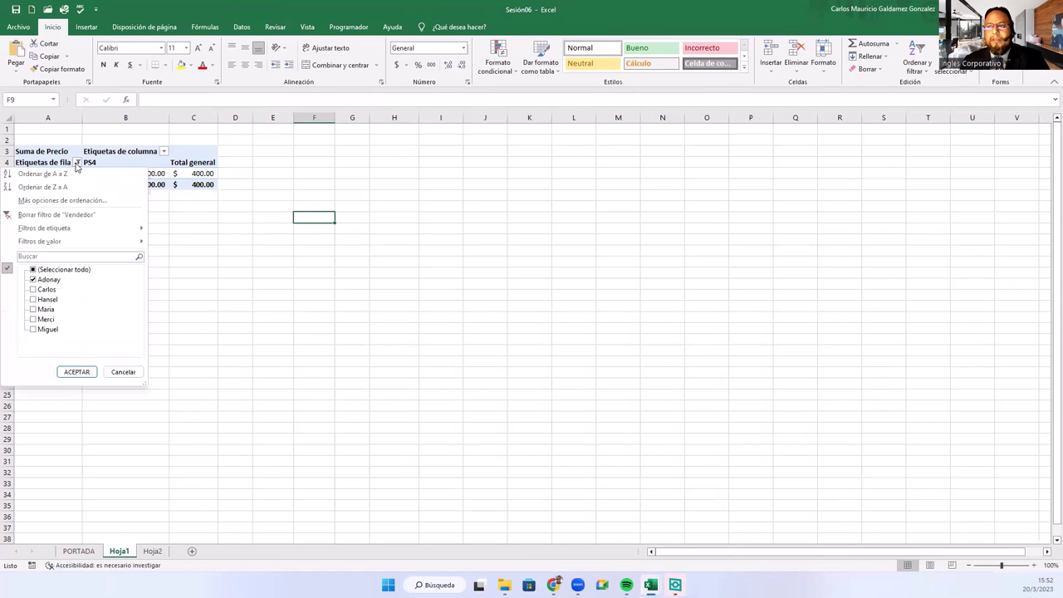
left_click(33, 288)
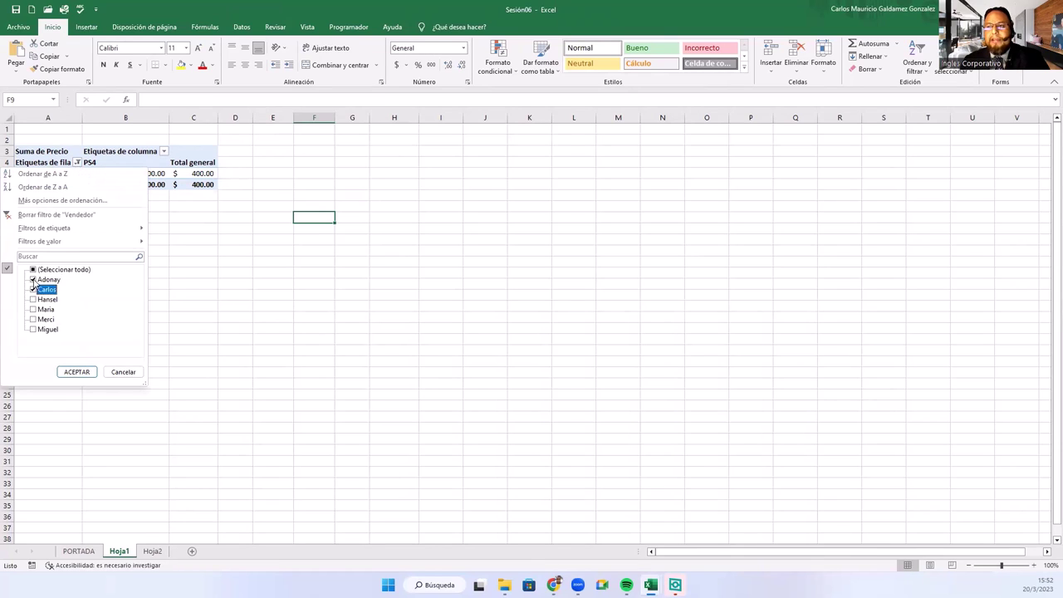
left_click(34, 279)
left_click(77, 372)
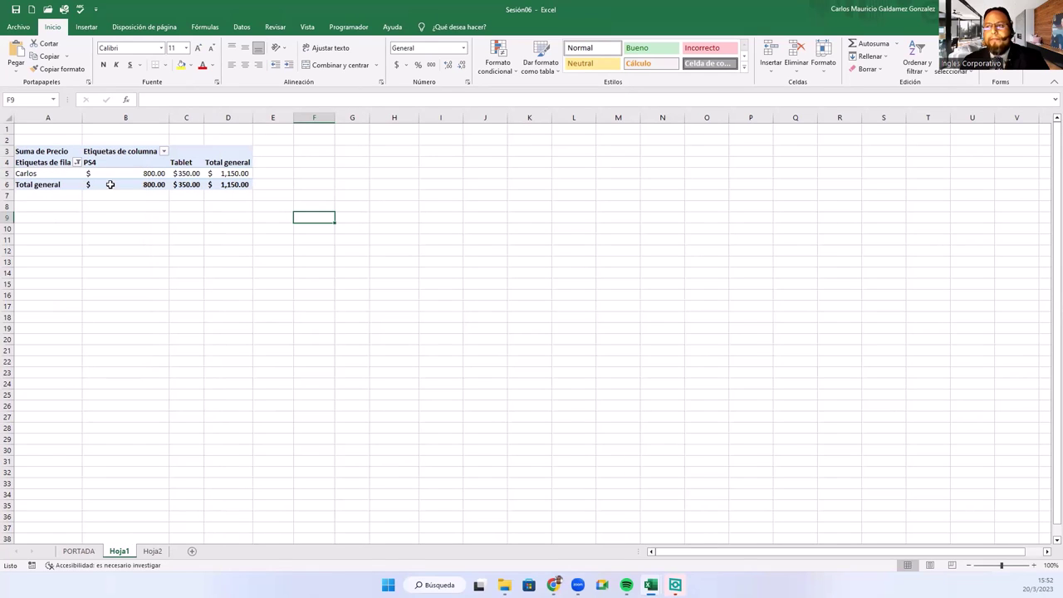
Add Adonay and Hansel to the Vendedor filter alongside Carlos
left_click(77, 162)
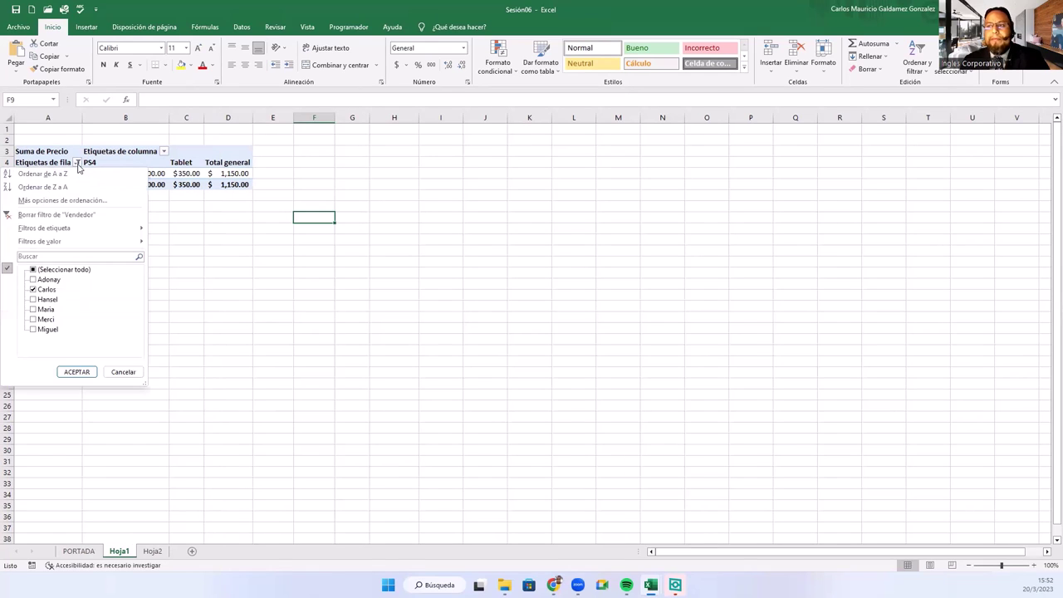
left_click(33, 280)
left_click(33, 299)
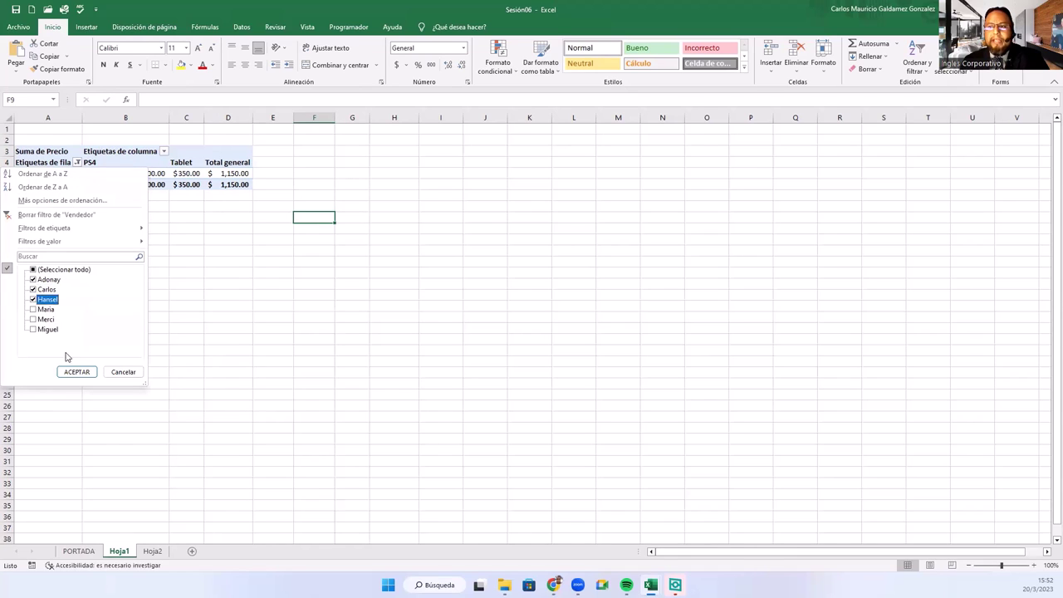
left_click(77, 372)
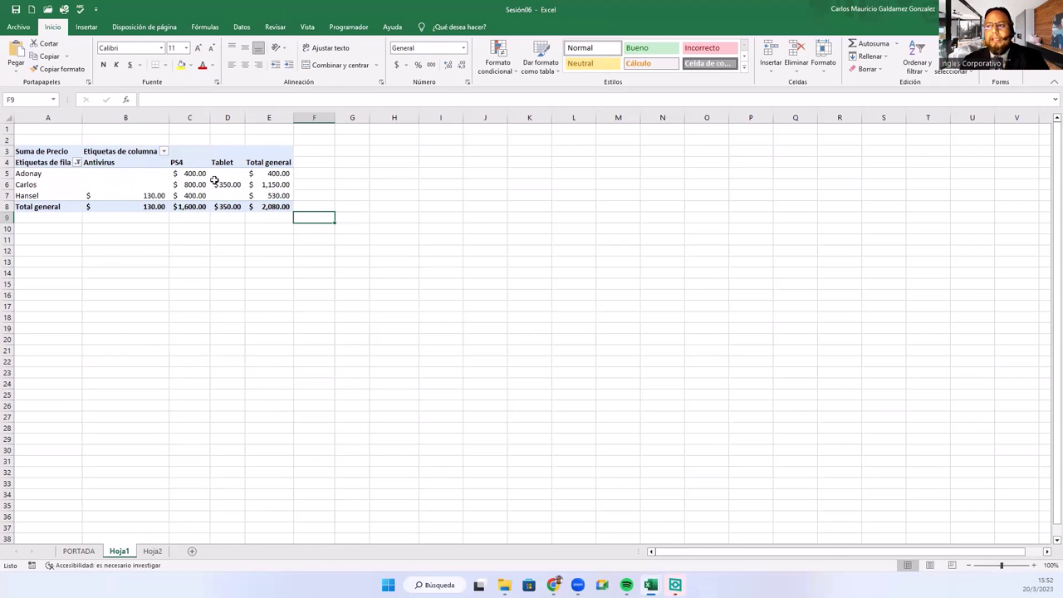
Clear the Vendedor filter so all six sellers show again
mouse_move(213, 206)
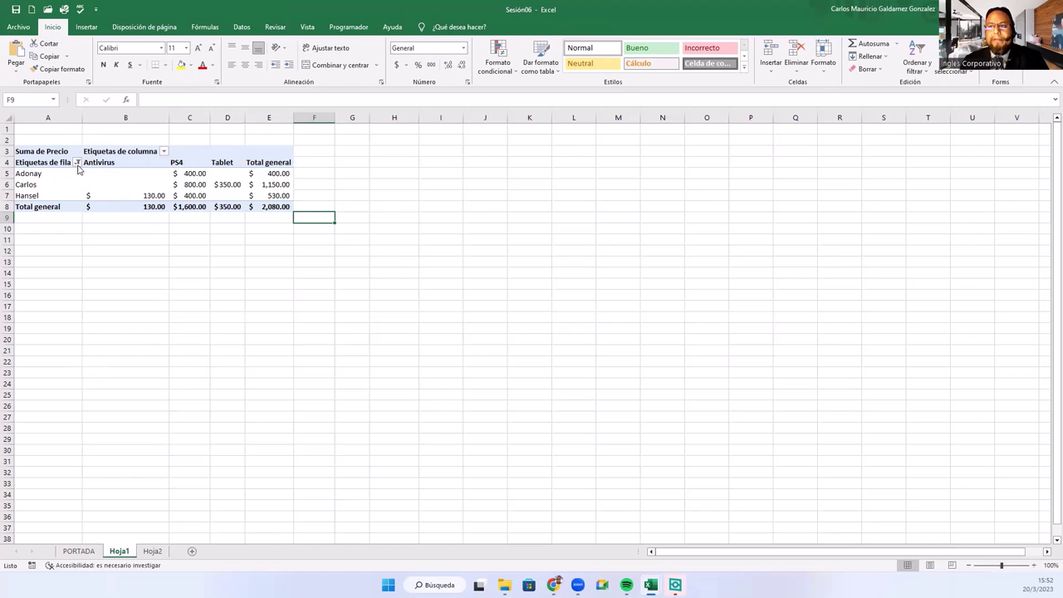
left_click(77, 163)
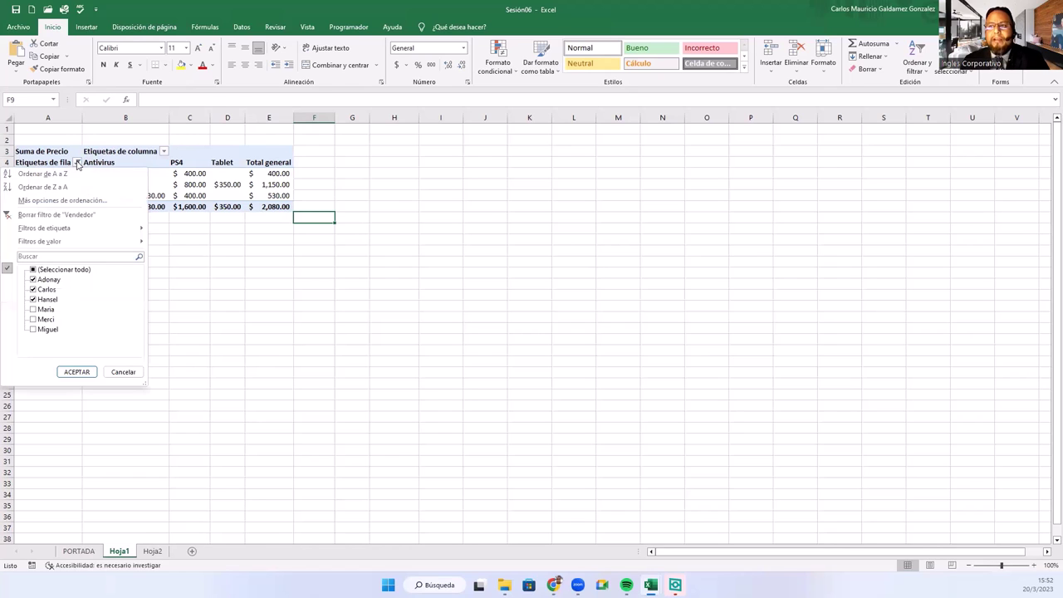
left_click(64, 216)
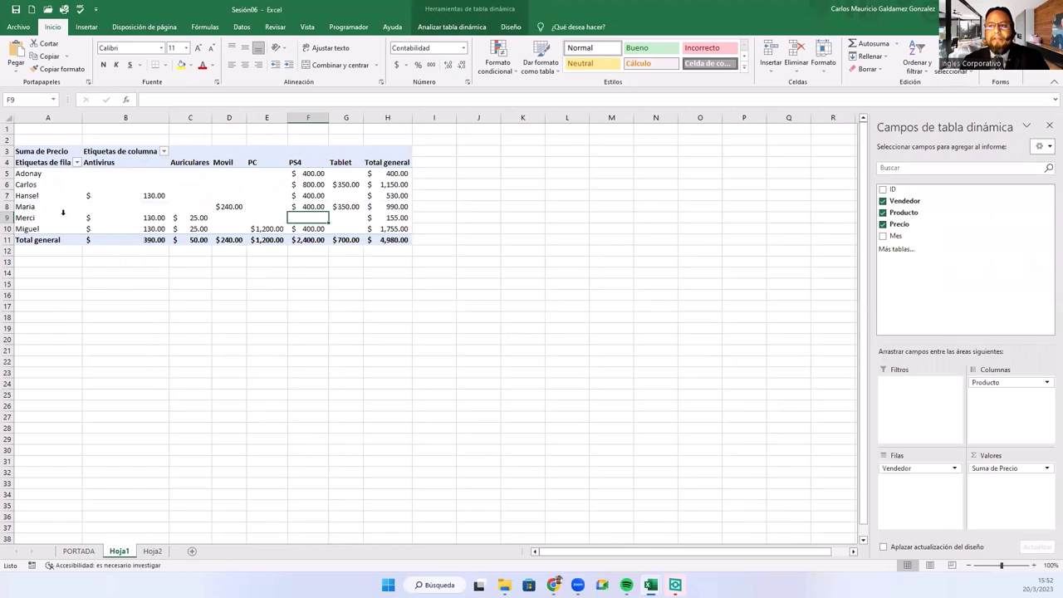
left_click(151, 204)
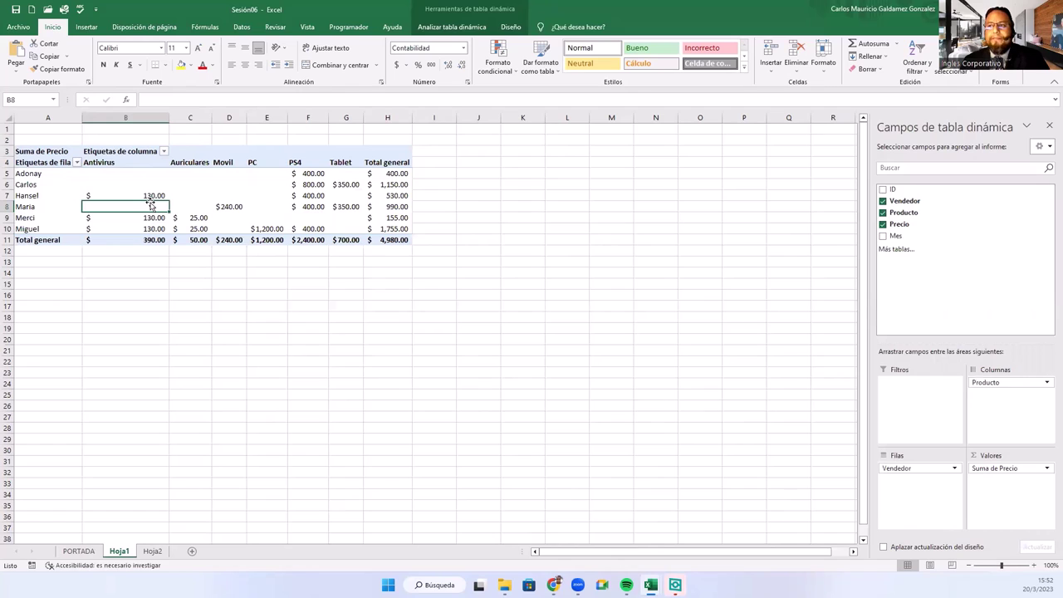
Filter the Producto columns to show only Antivirus
left_click(163, 152)
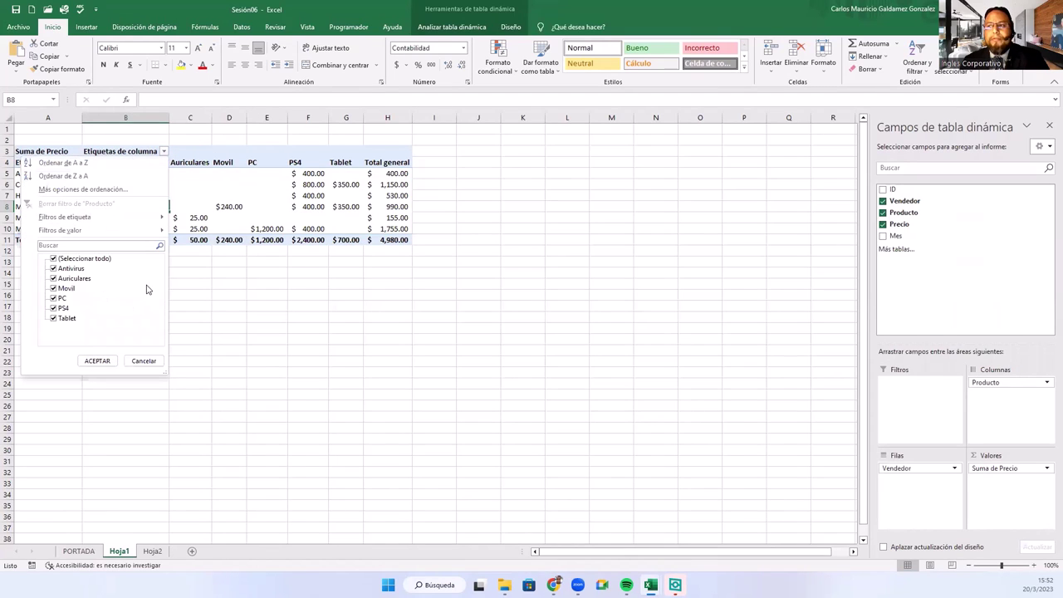
left_click(53, 258)
left_click(54, 268)
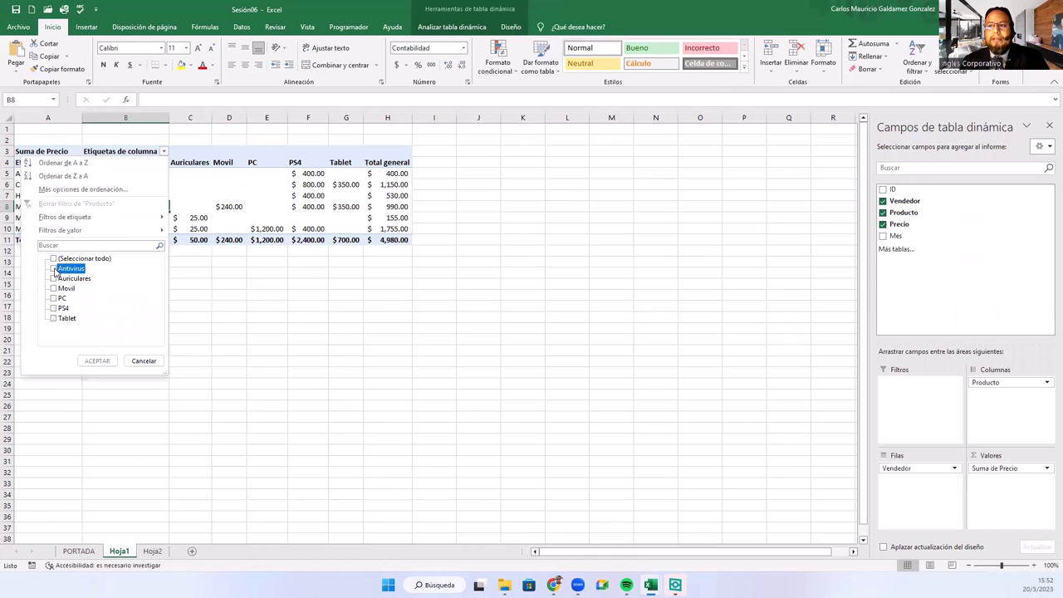
left_click(97, 361)
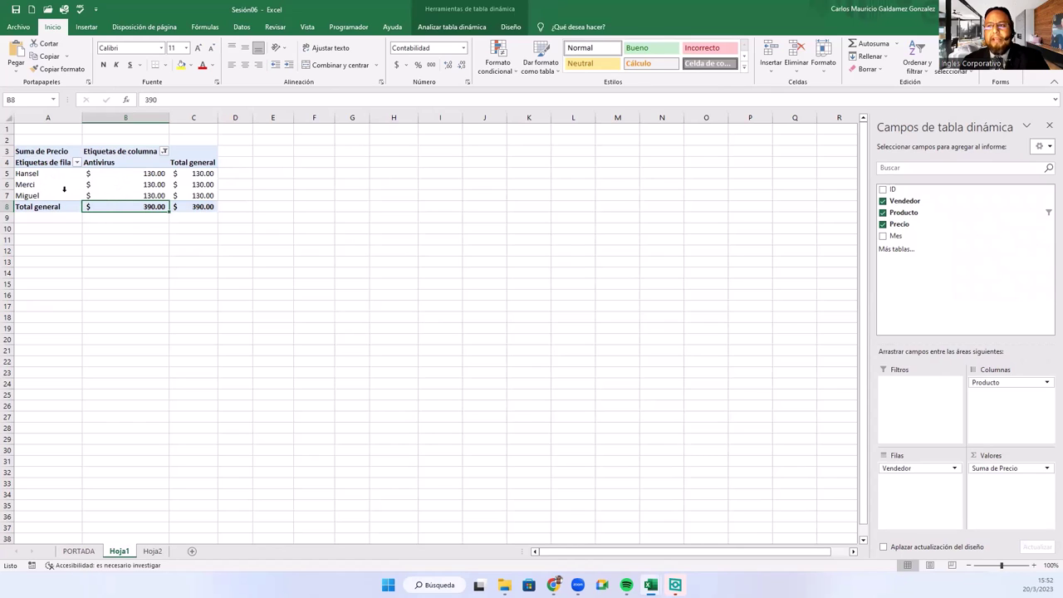
Add Auriculares and Movil to the Producto filter alongside Antivirus
left_click(164, 152)
left_click(53, 279)
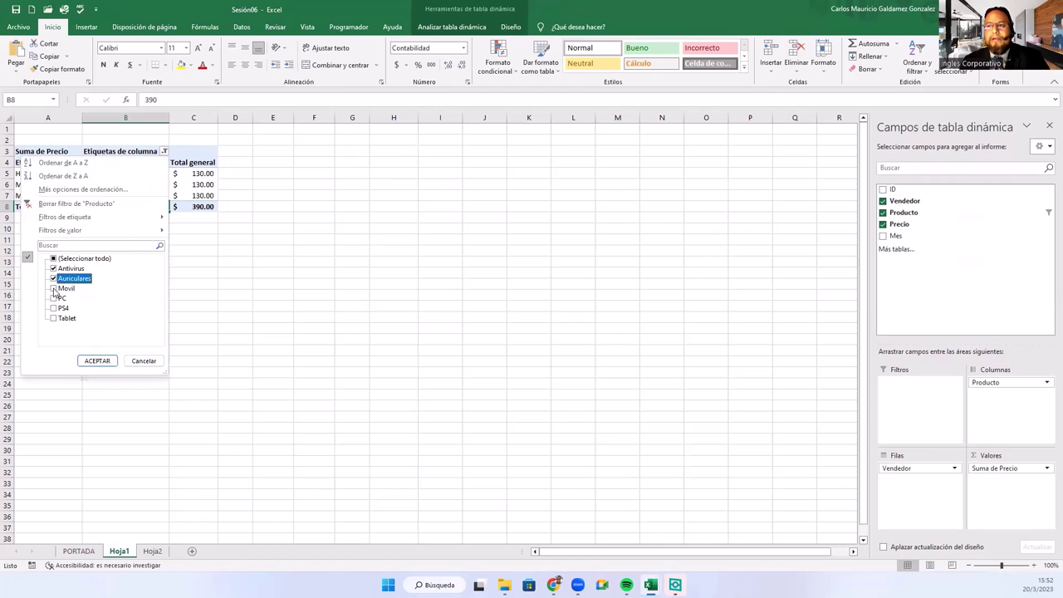
left_click(53, 288)
left_click(96, 360)
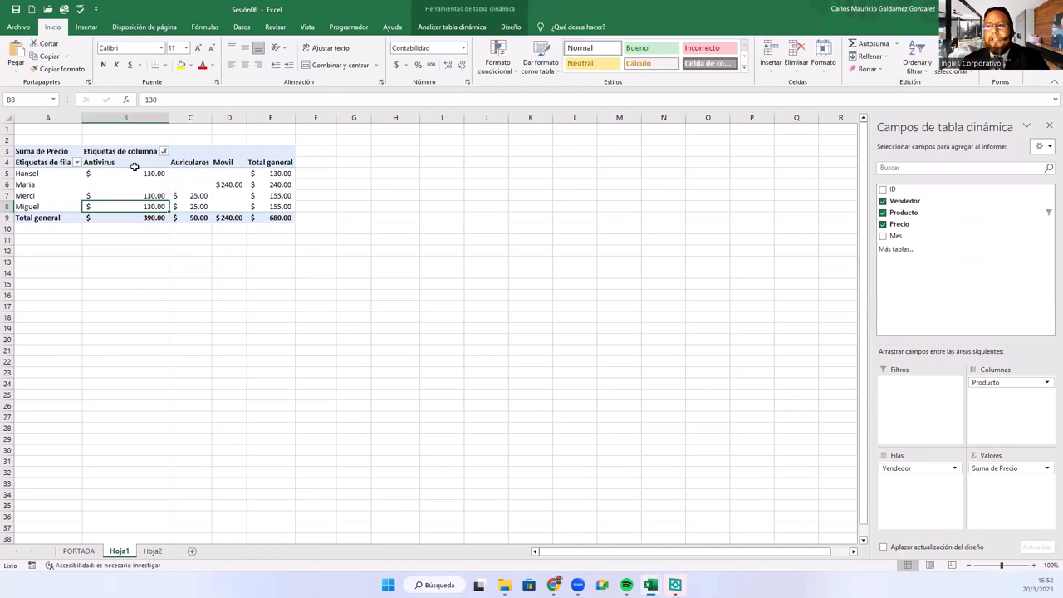
Clear the Producto filter so all six products show again
mouse_move(223, 191)
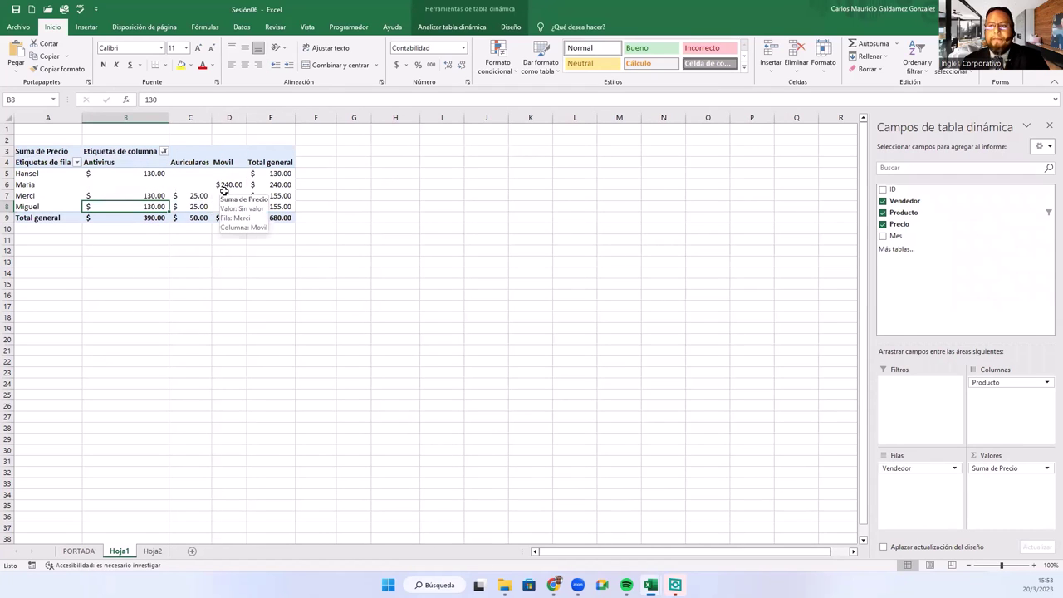
left_click(164, 151)
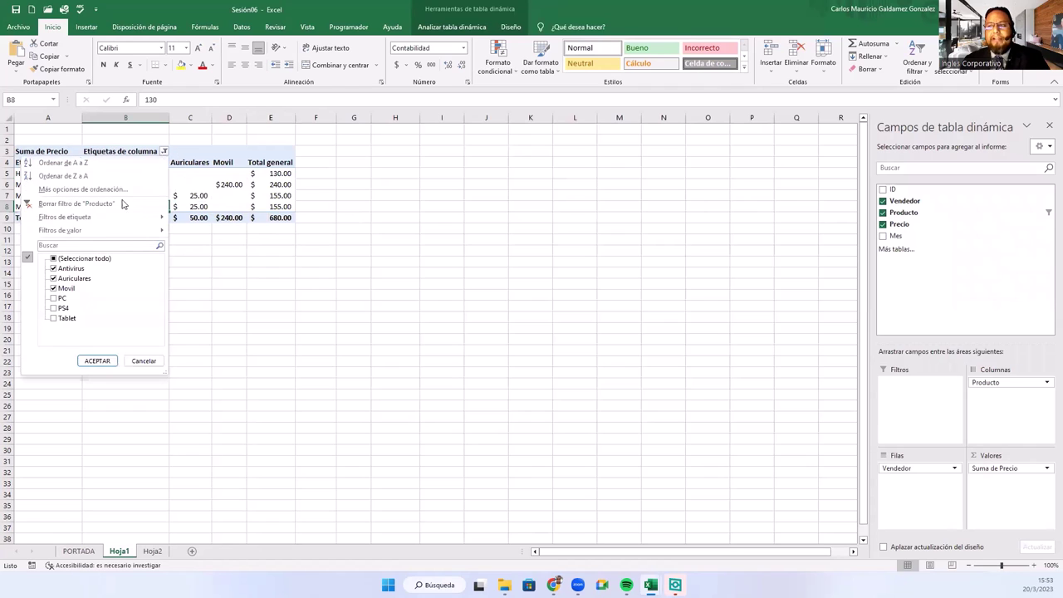
left_click(70, 204)
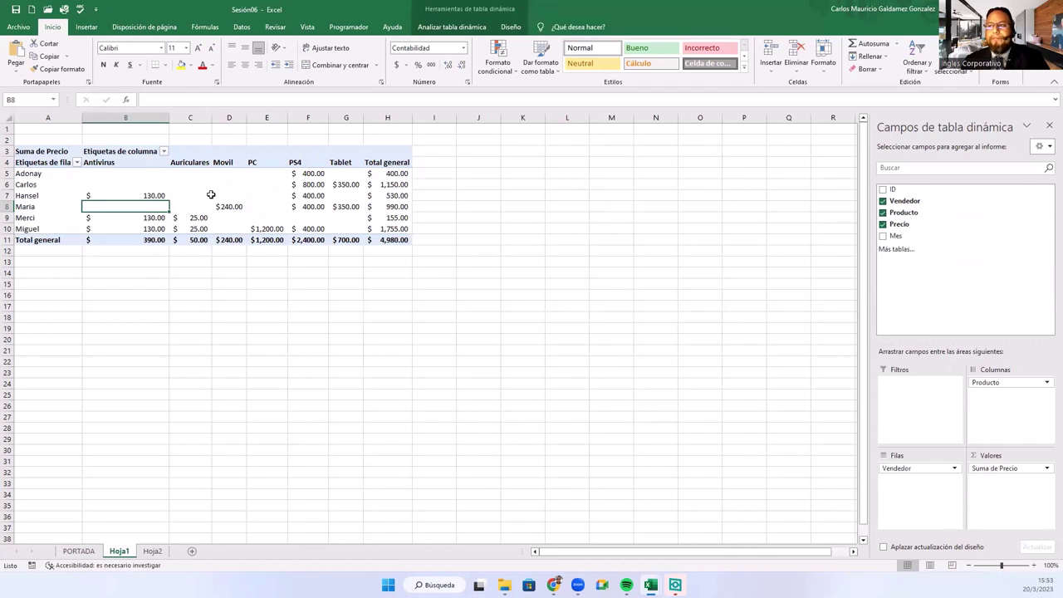
left_click(208, 195)
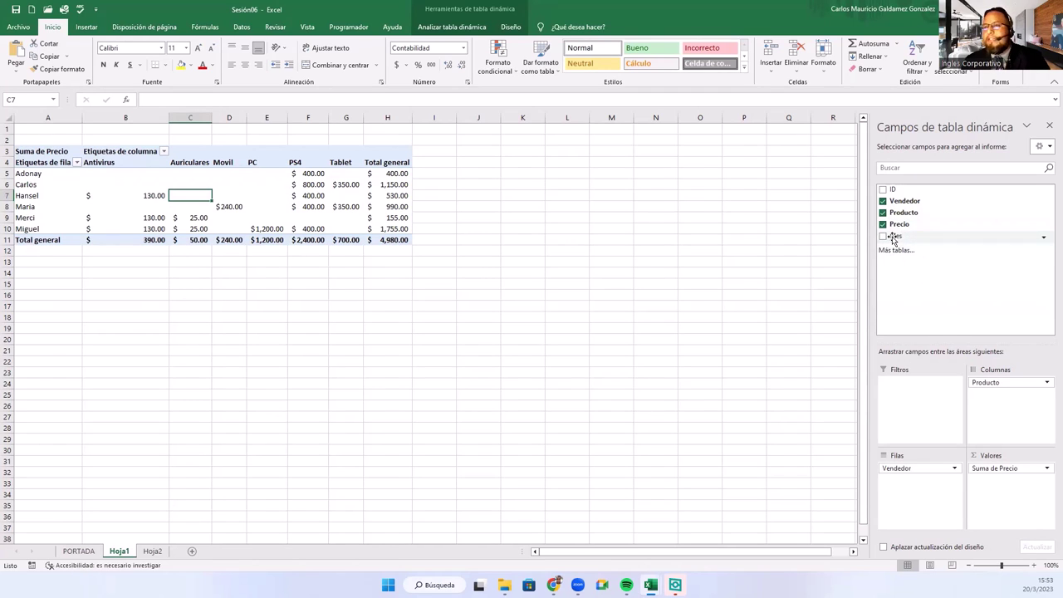
Add Mes to the Filtros area and open its month list in B1
left_click_drag(896, 239, 925, 404)
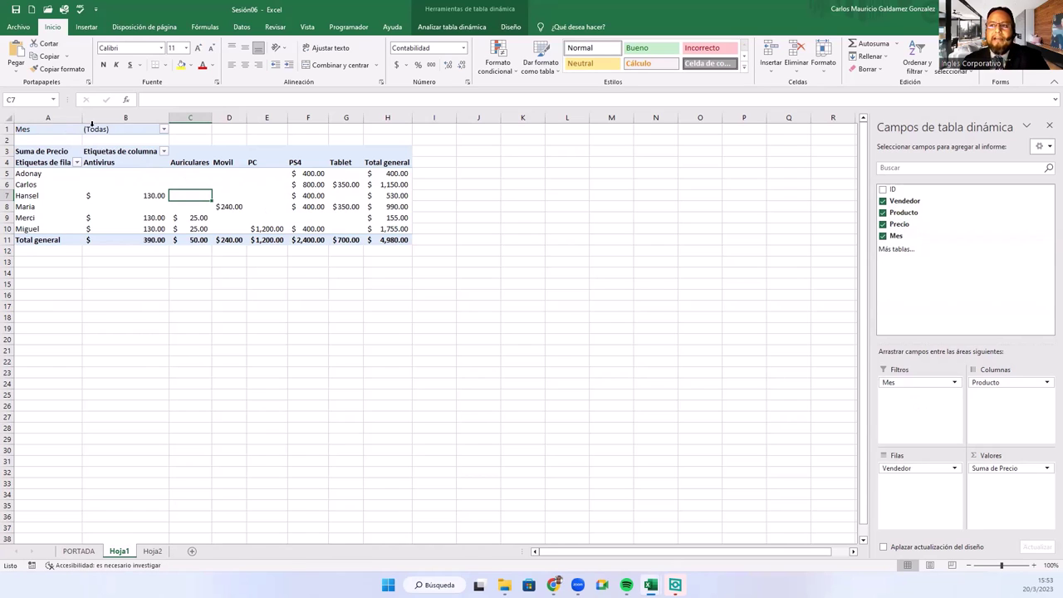
left_click(164, 130)
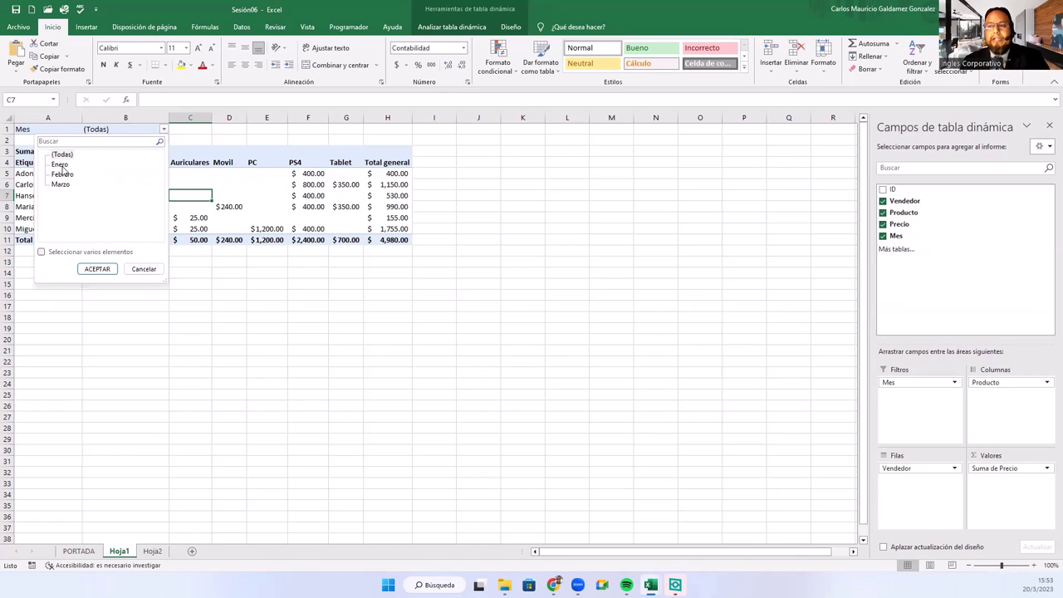
Filter the pivot to Enero and check its grand total
left_click(60, 165)
left_click(98, 269)
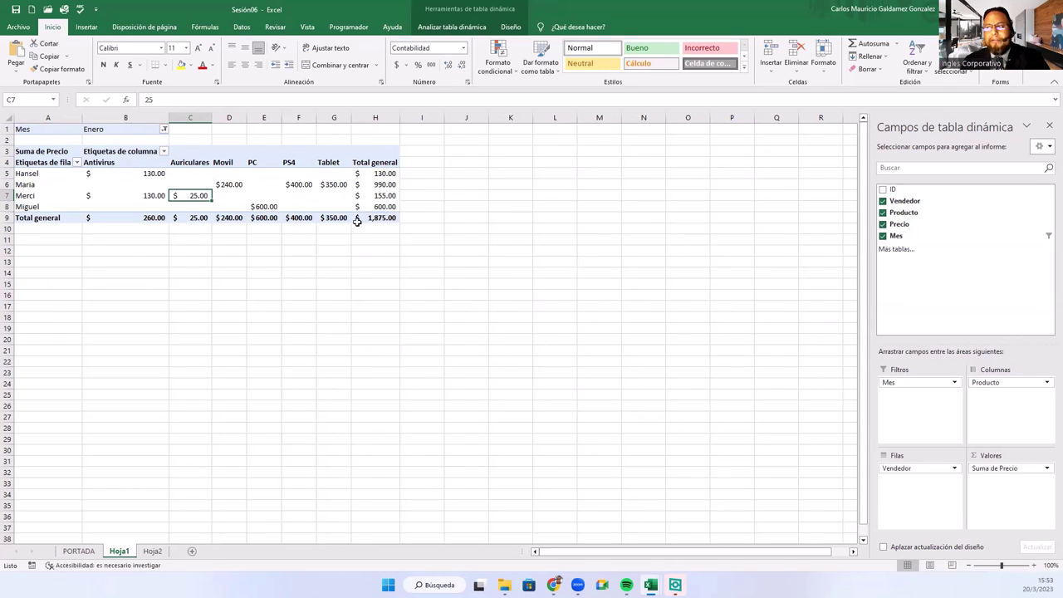
left_click(359, 218)
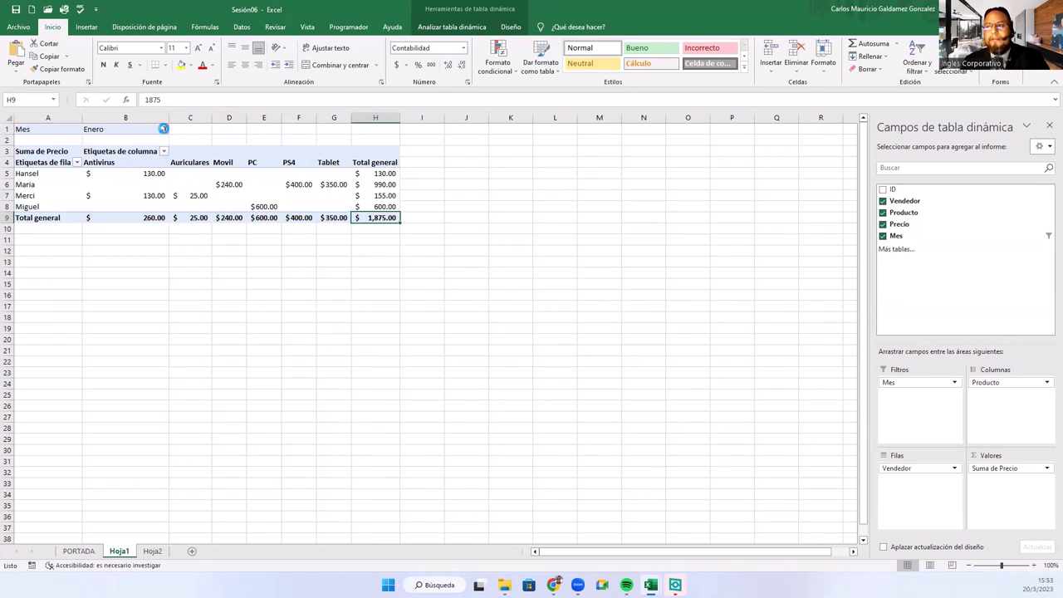
Switch the Mes filter to Febrero, showing a 2,355.00 grand total
left_click(163, 130)
left_click(66, 174)
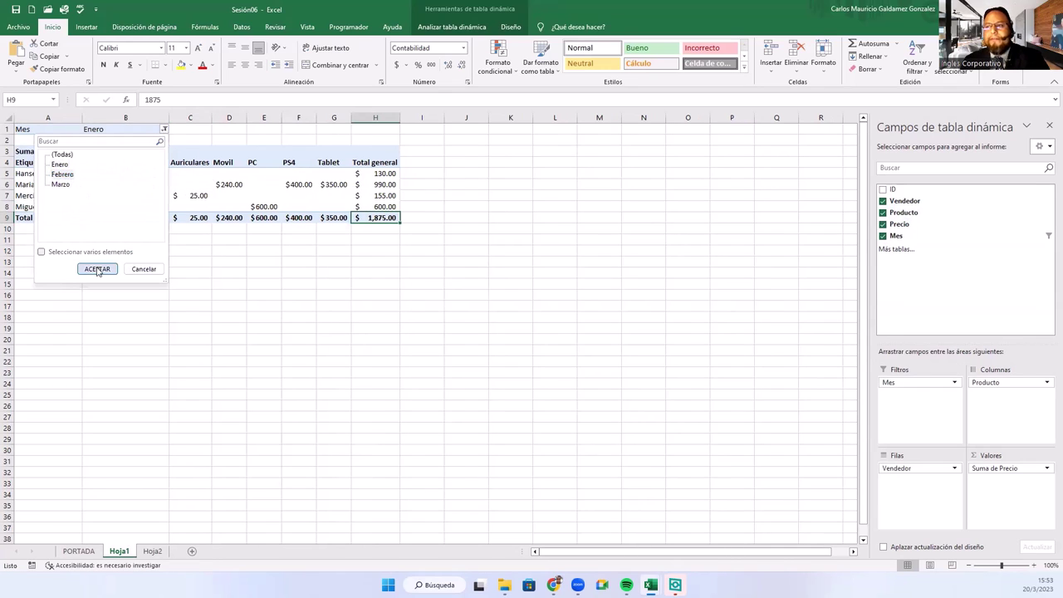
left_click(97, 269)
left_click(296, 207)
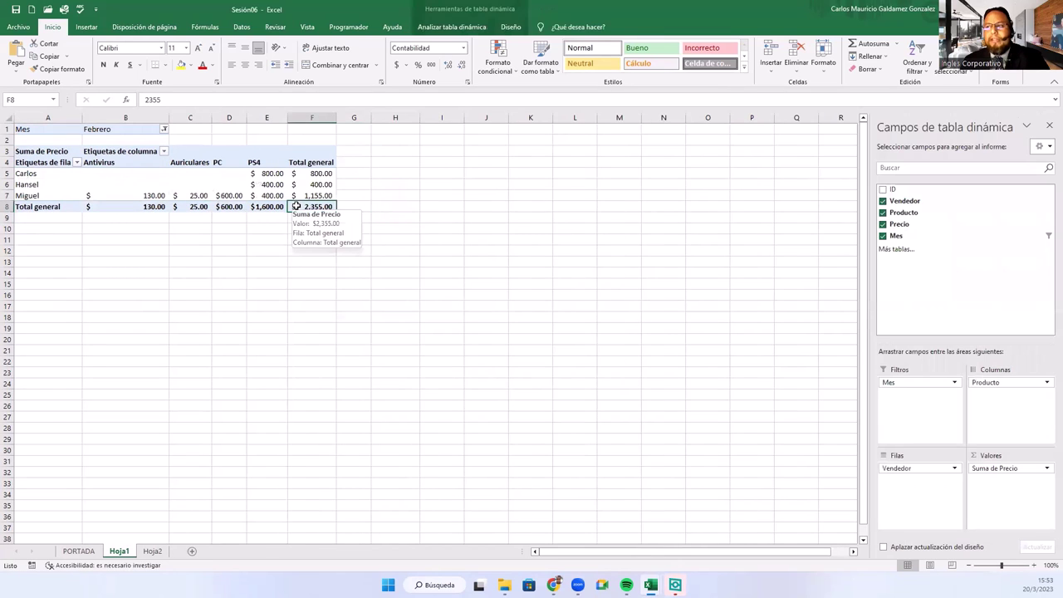
Switch the Mes filter to Marzo, showing a 750.00 grand total
left_click(165, 129)
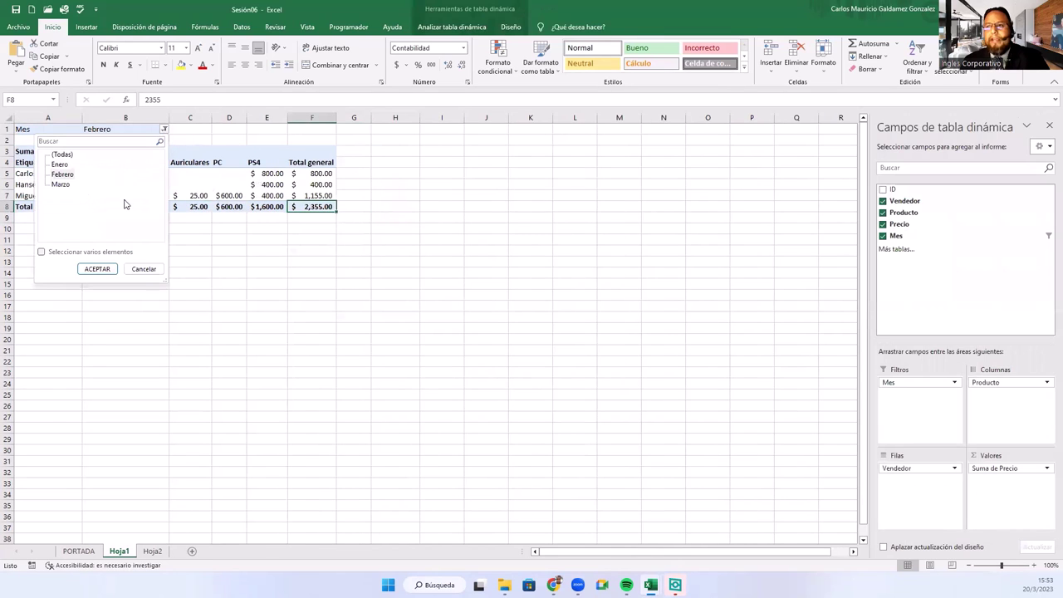
left_click(63, 183)
left_click(114, 269)
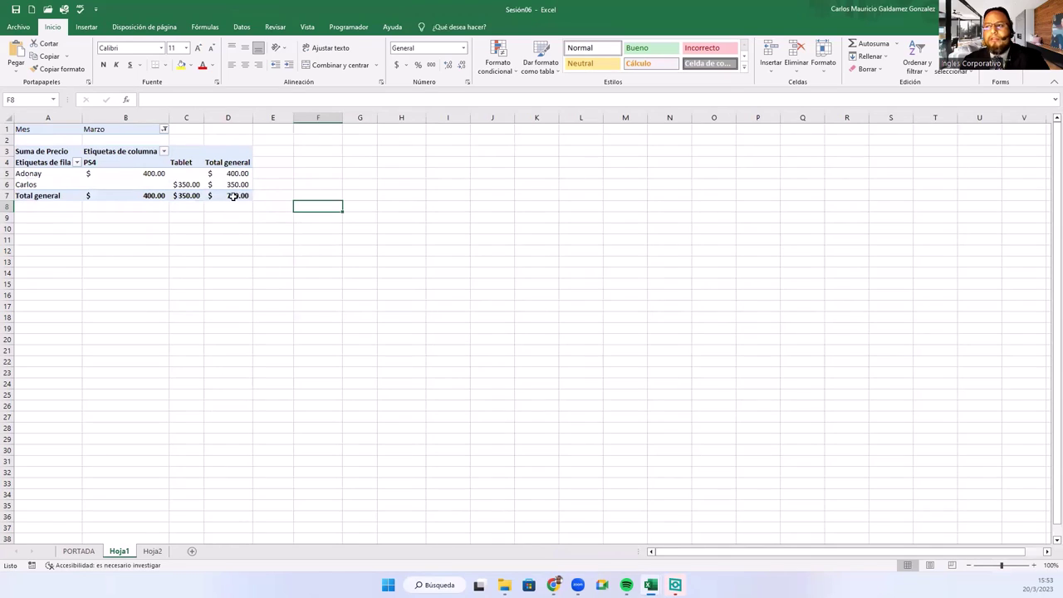
left_click(237, 196)
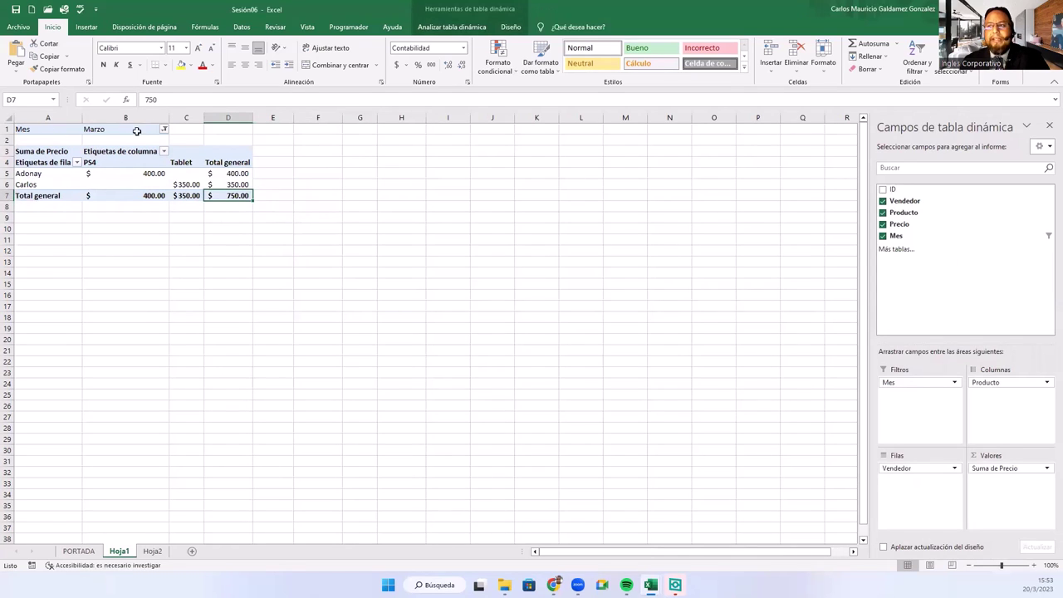
Set the Mes filter back to (Todas), restoring the 4,980.00 grand total
left_click(166, 130)
left_click(73, 156)
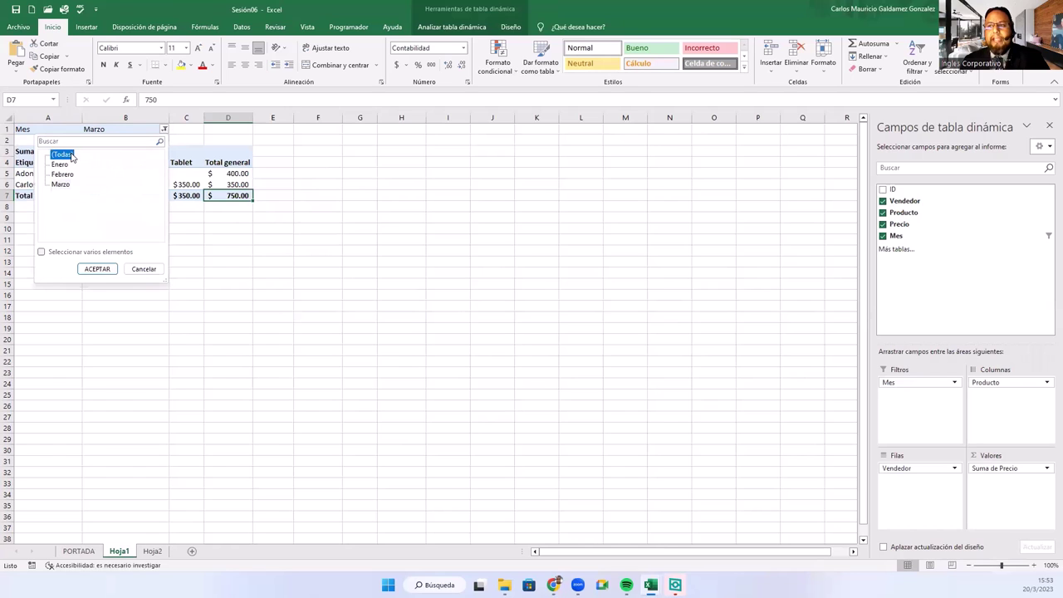
left_click(97, 269)
left_click(122, 217)
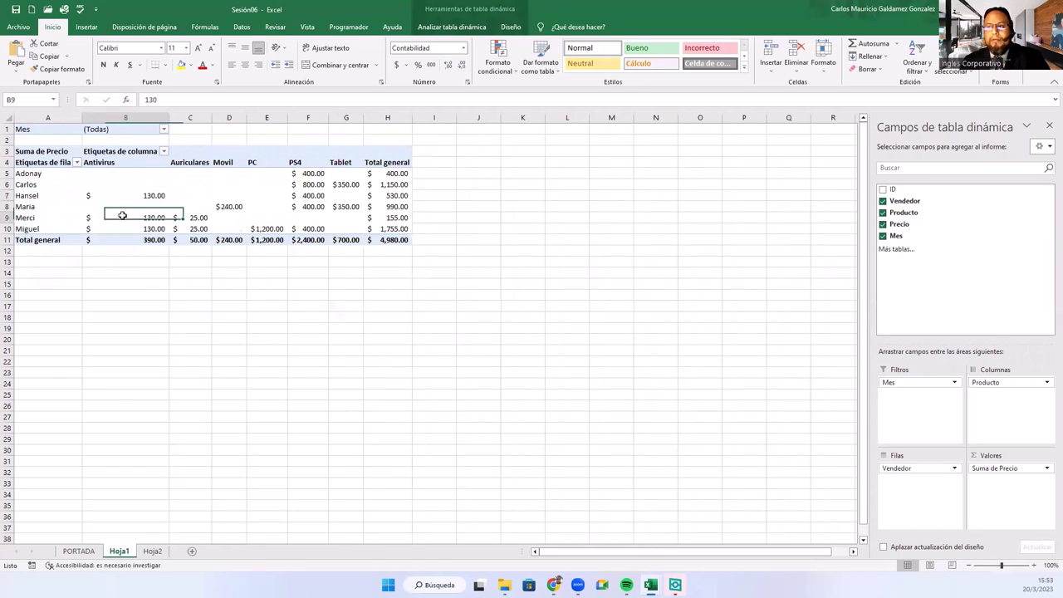
left_click(260, 185)
left_click(219, 198)
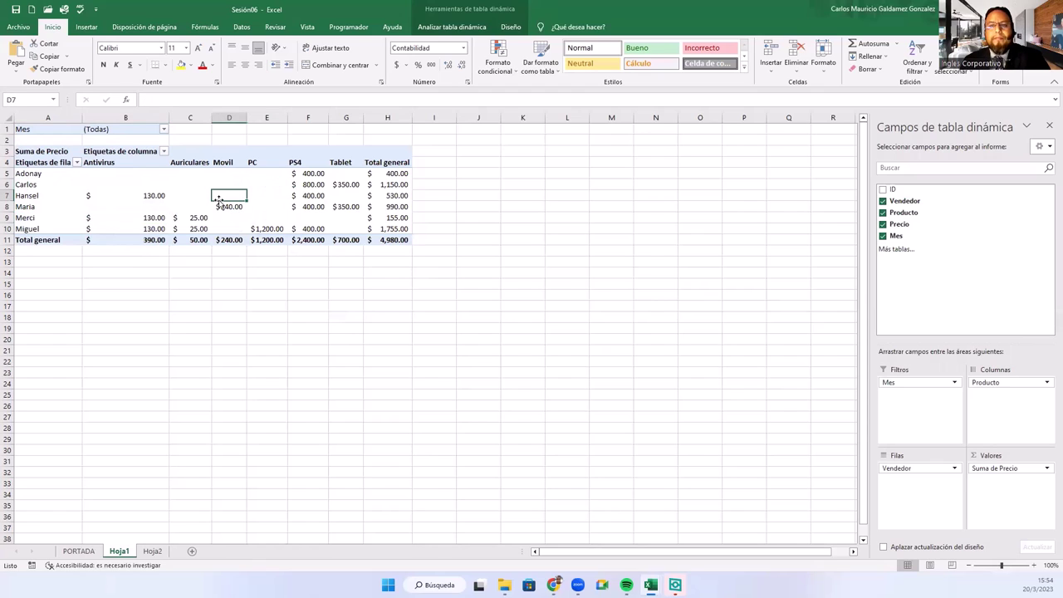